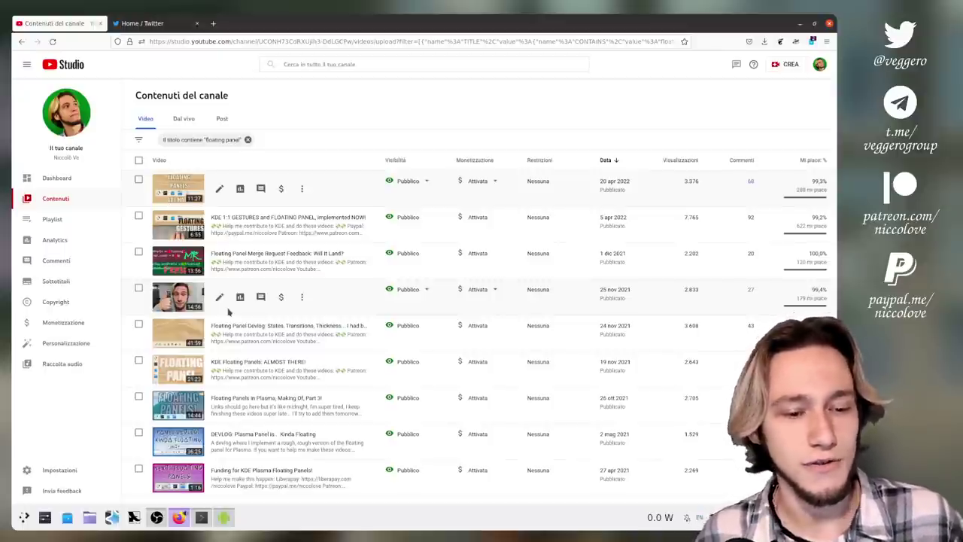
Step: Watch the 'Floating panels done' tweet's video on Twitter, then return to the YouTube Studio tab
key(ctrl+Tab)
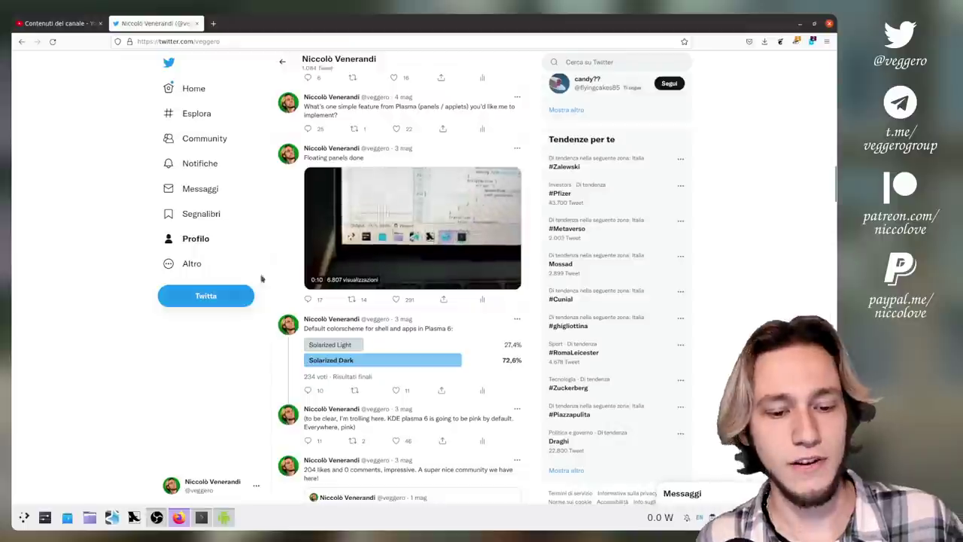
click(282, 241)
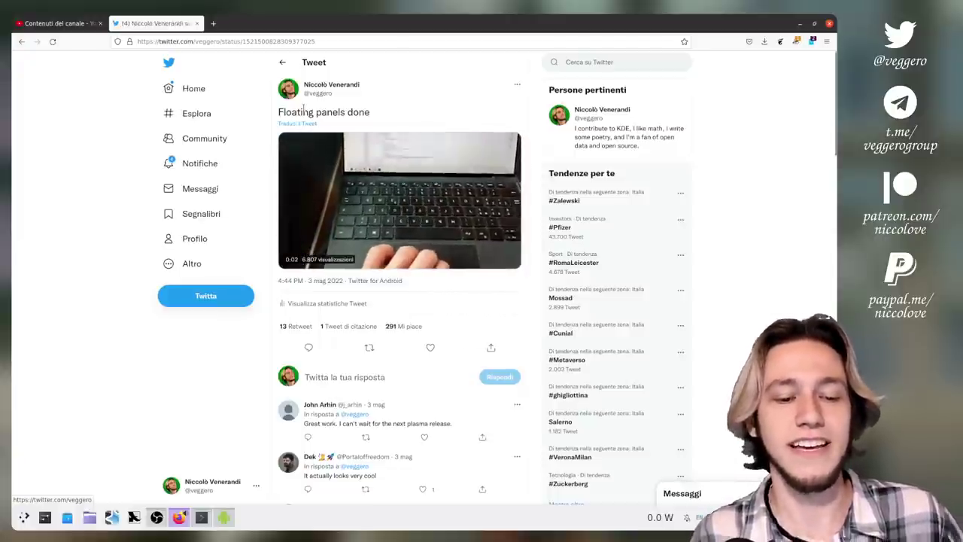
key(ctrl+Tab)
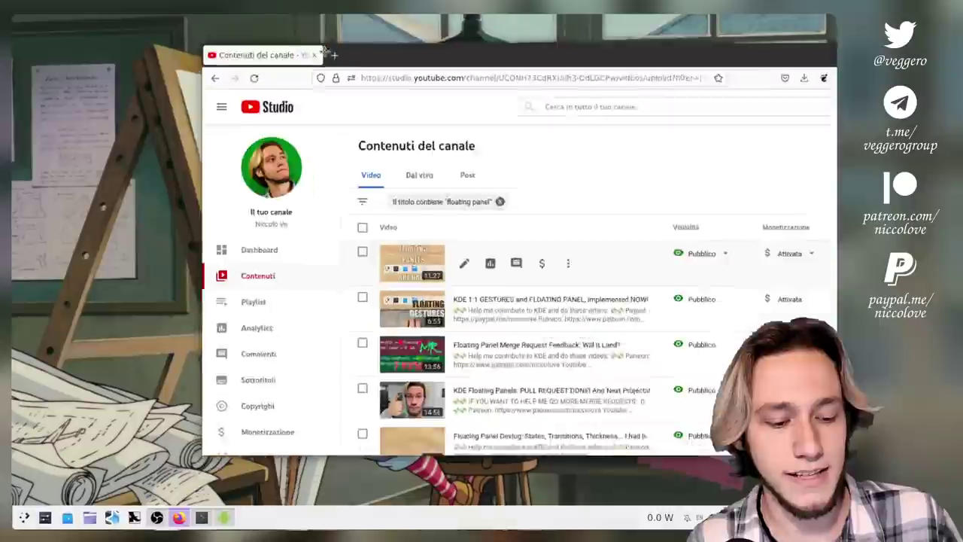
Step: Shrink the Firefox window and search the Application Launcher for KolourPaint with 'ko'
drag(219, 28, 324, 18)
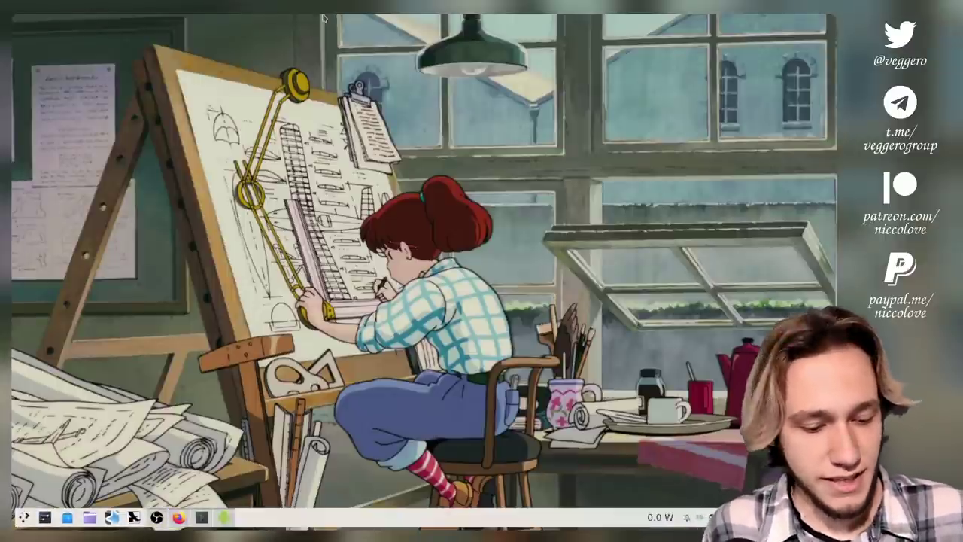
key(super)
text(ko)
key(Down)
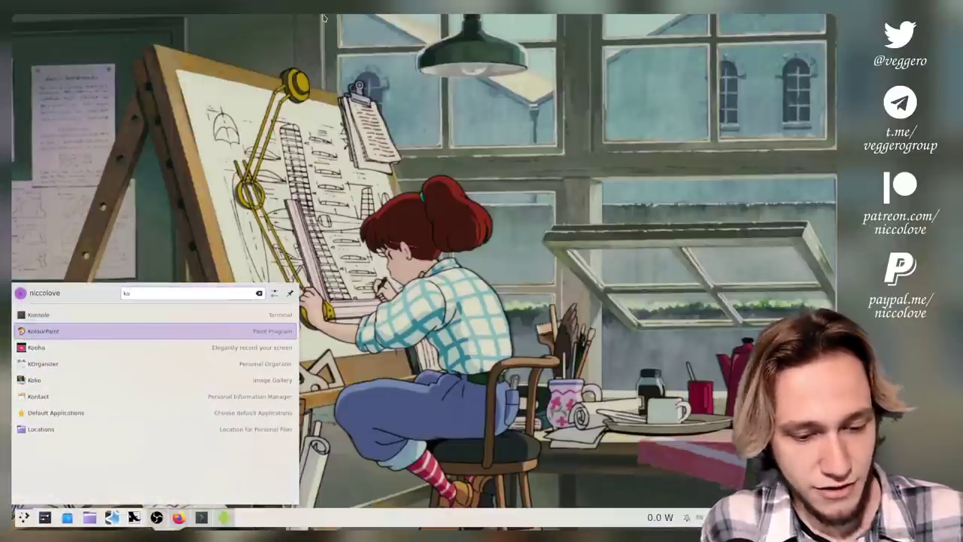
Step: Launch KolourPaint, resize its window, and maximize it again for sketching
key(Return)
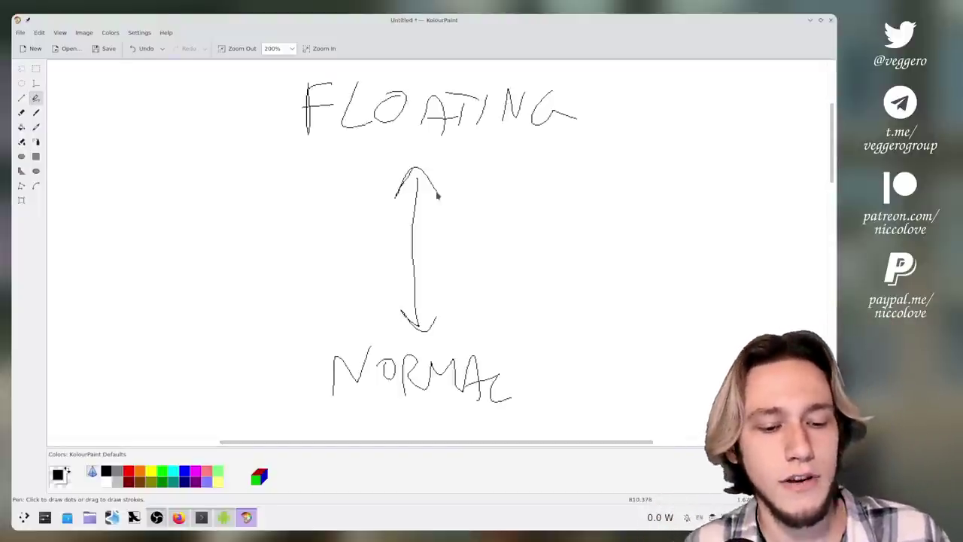
key(super+space)
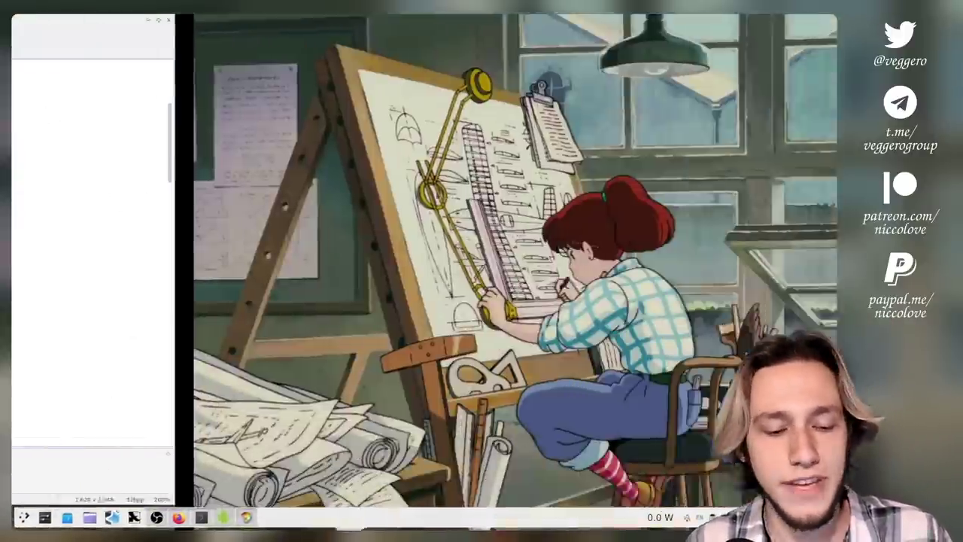
key(super+space)
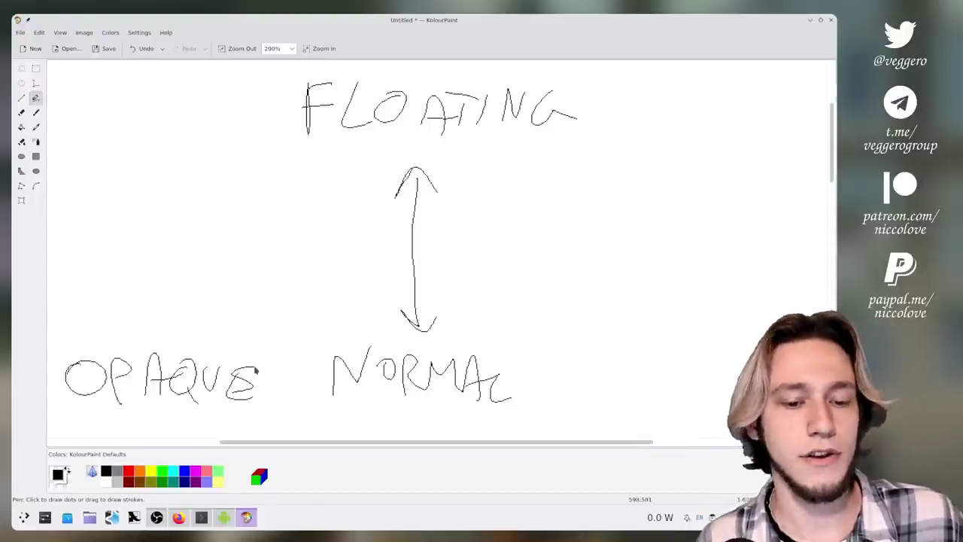
double_click(411, 20)
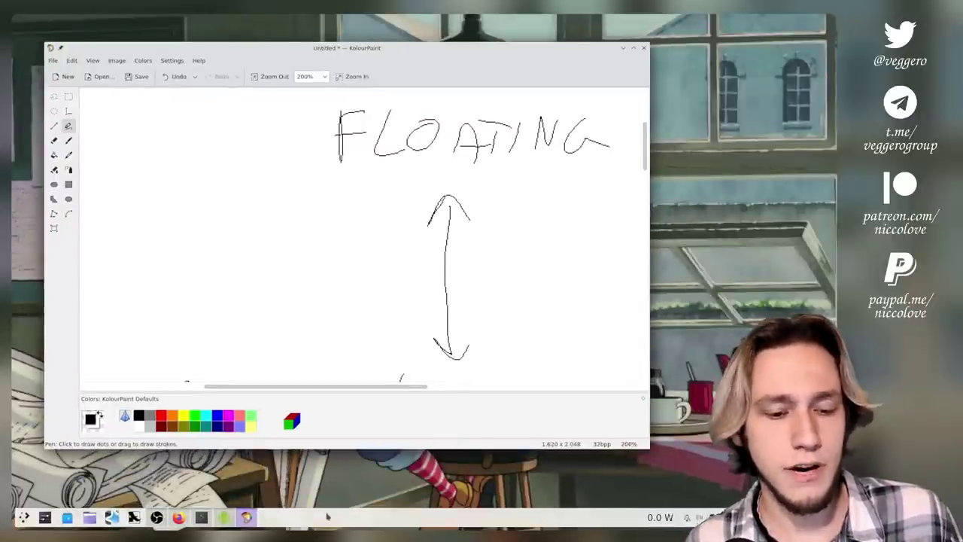
double_click(320, 48)
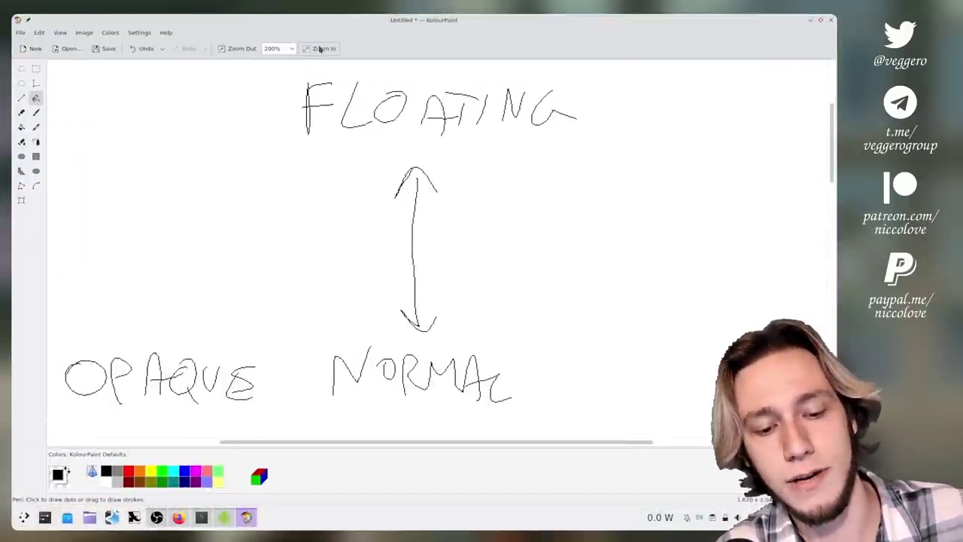
Step: Draw a diagonal double-headed arrow from FLOATING down to OPAQUE
mouse_move(310, 178)
mouse_down()
mouse_move(289, 199)
mouse_move(223, 344)
mouse_up()
drag(210, 308, 247, 323)
mouse_move(310, 179)
mouse_down()
mouse_move(276, 194)
mouse_move(310, 179)
mouse_up()
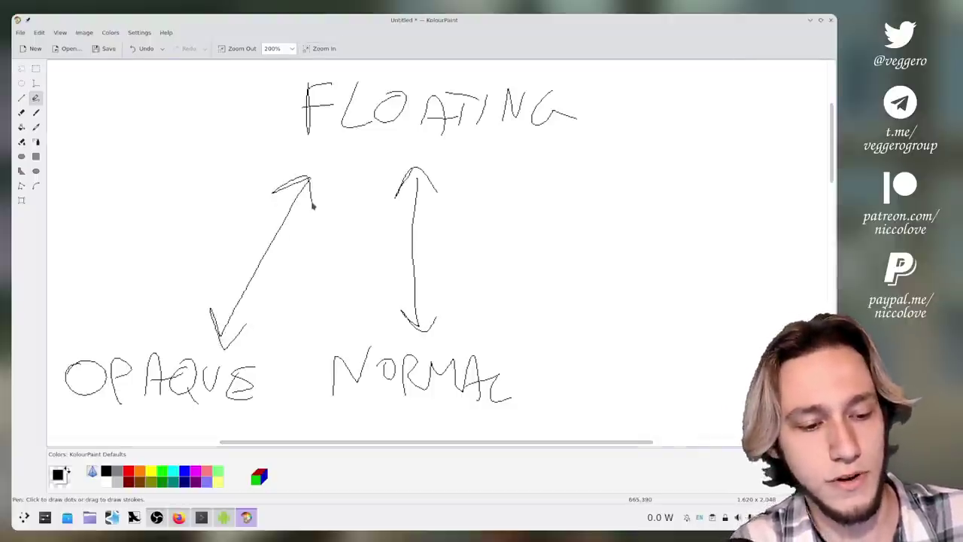
Step: Erase the old vertical arrow and draw a short arrow between OPAQUE and NORMAL
key(a)
mouse_move(403, 309)
mouse_down()
mouse_move(424, 329)
mouse_move(414, 171)
mouse_move(428, 179)
mouse_move(405, 180)
mouse_move(429, 206)
mouse_up()
click(35, 99)
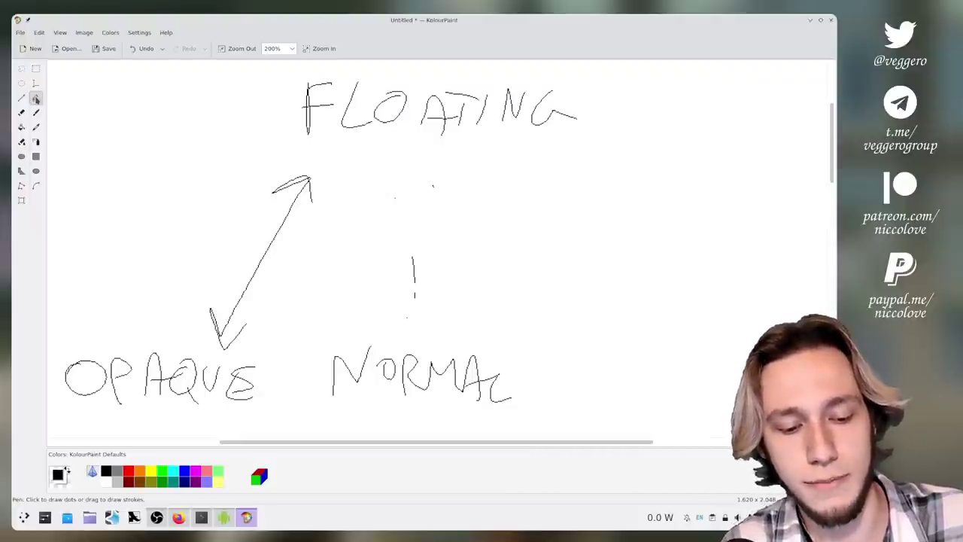
mouse_move(277, 388)
mouse_down()
mouse_move(322, 388)
mouse_move(294, 399)
mouse_up()
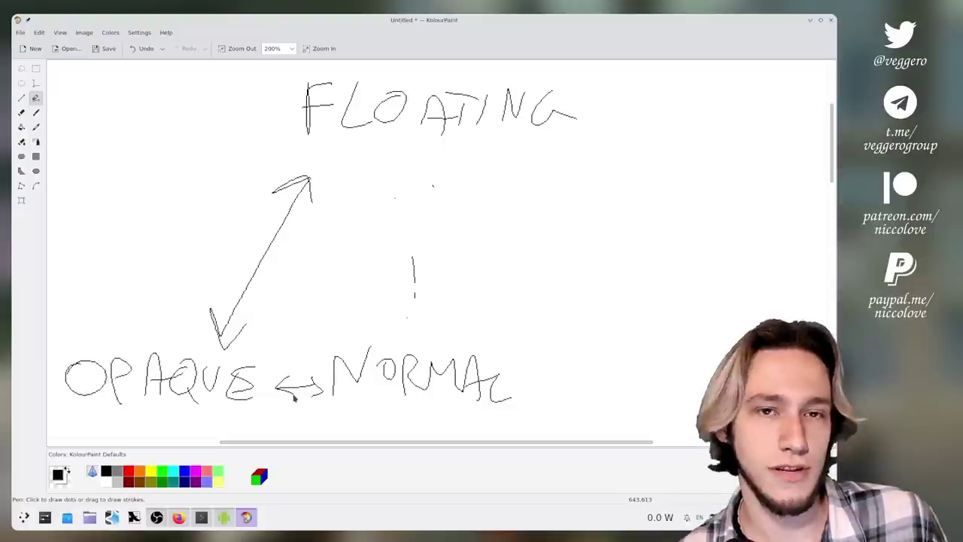
Step: Erase the leftover stroke and redraw the vertical FLOATING–NORMAL arrow with an arrowhead
key(a)
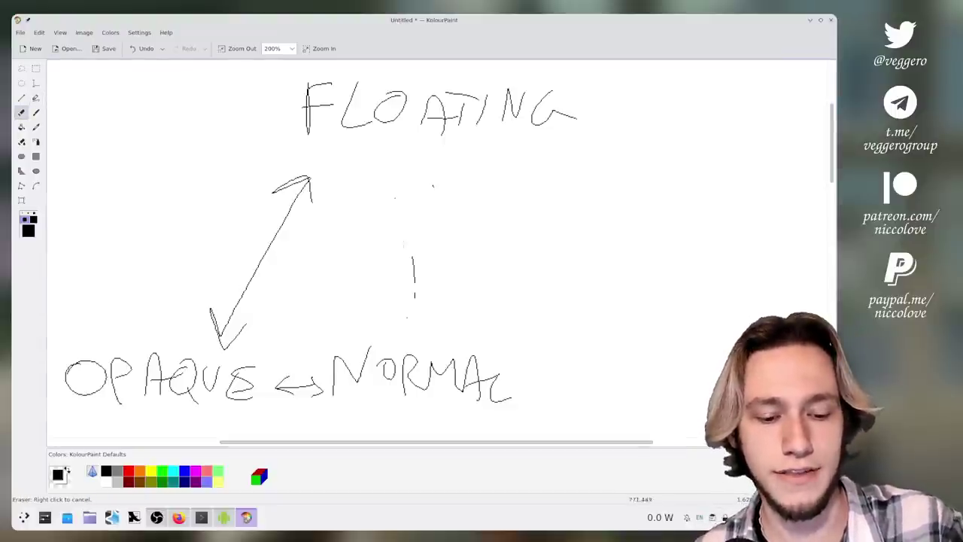
drag(413, 255, 414, 286)
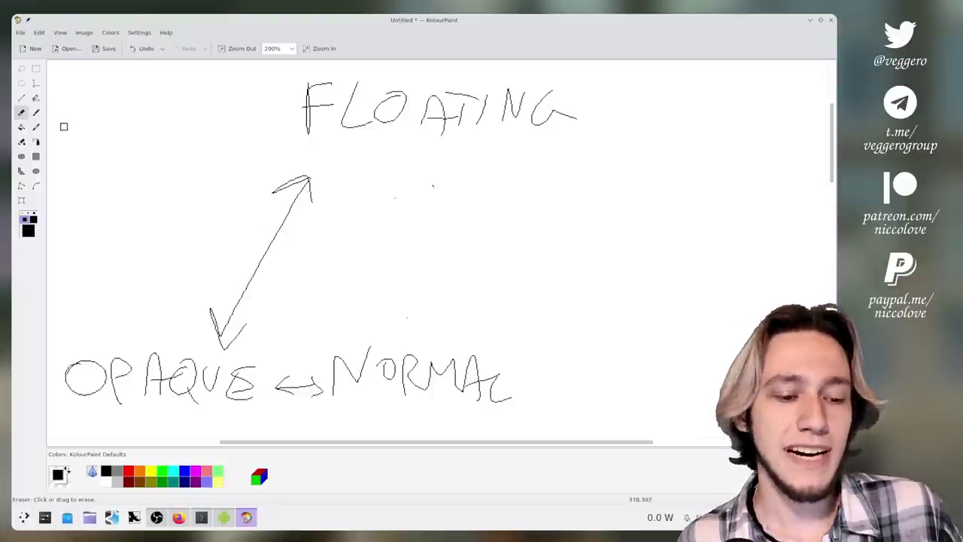
click(34, 100)
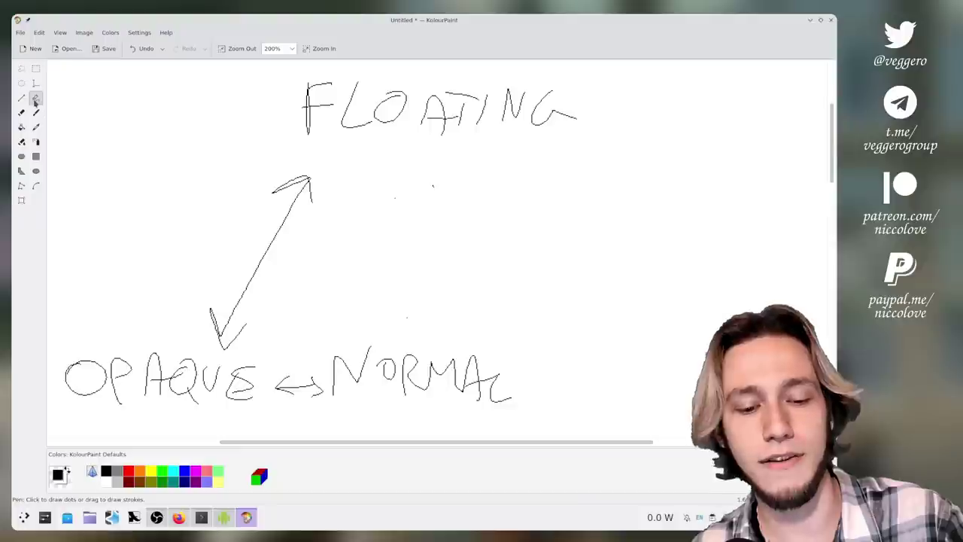
mouse_move(401, 160)
mouse_down()
mouse_move(396, 330)
mouse_move(388, 320)
mouse_move(404, 316)
mouse_up()
drag(391, 179, 411, 170)
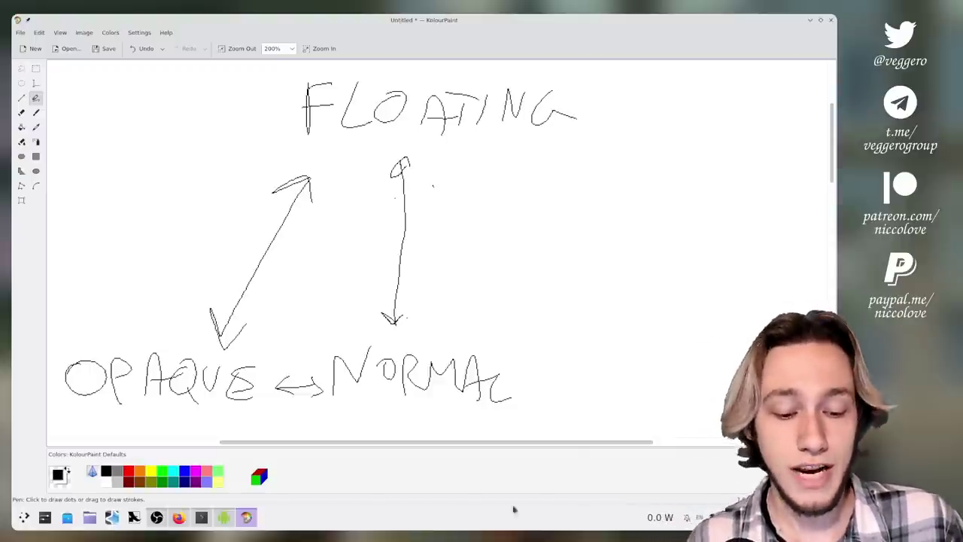
right_click(479, 527)
click(503, 498)
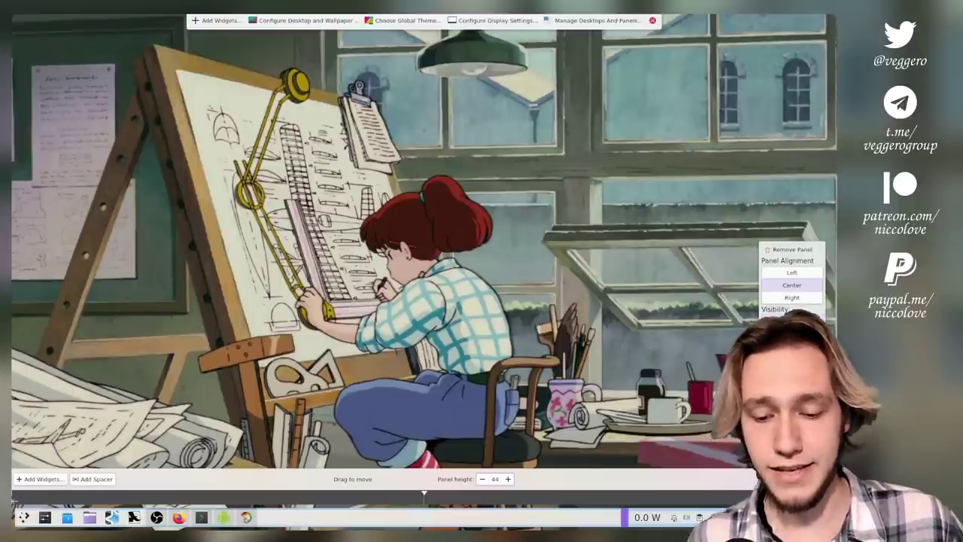
click(653, 21)
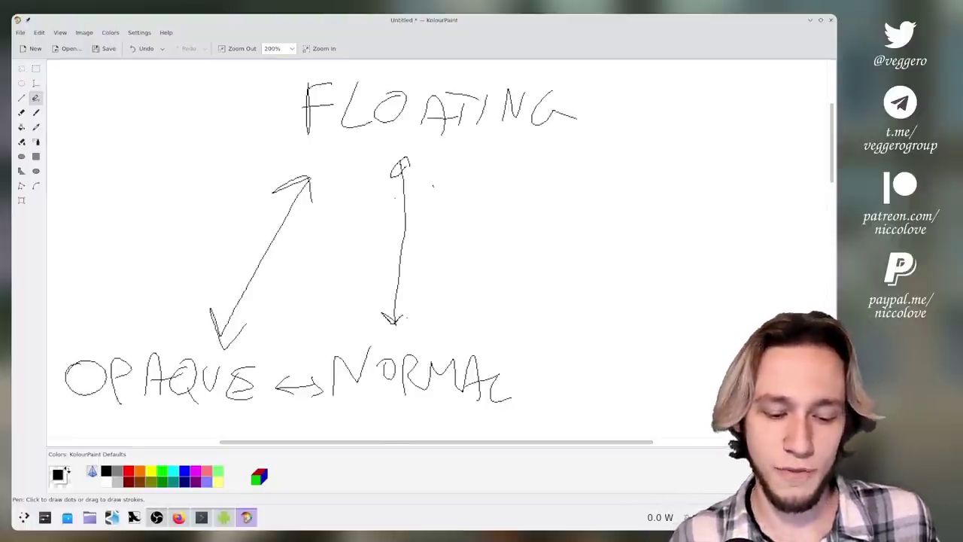
right_click(399, 523)
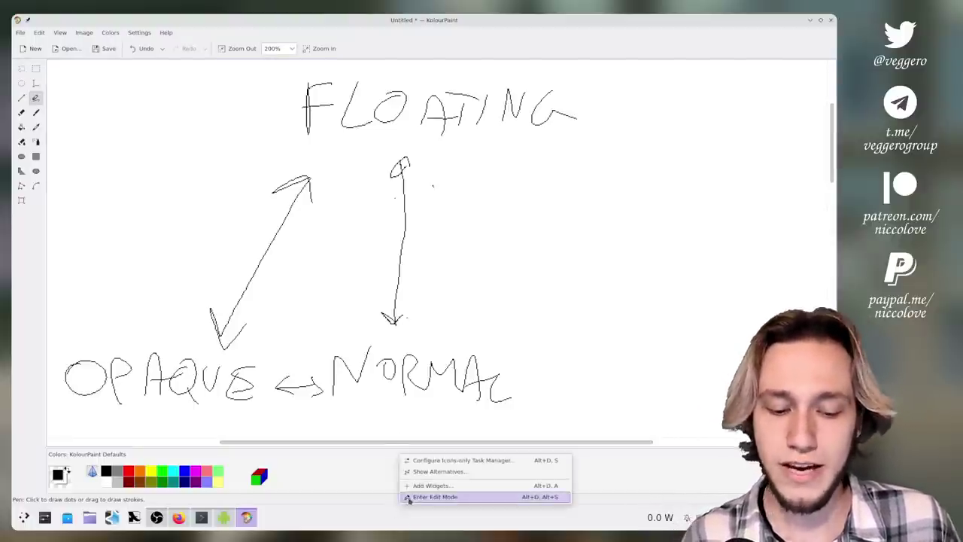
click(406, 502)
click(783, 479)
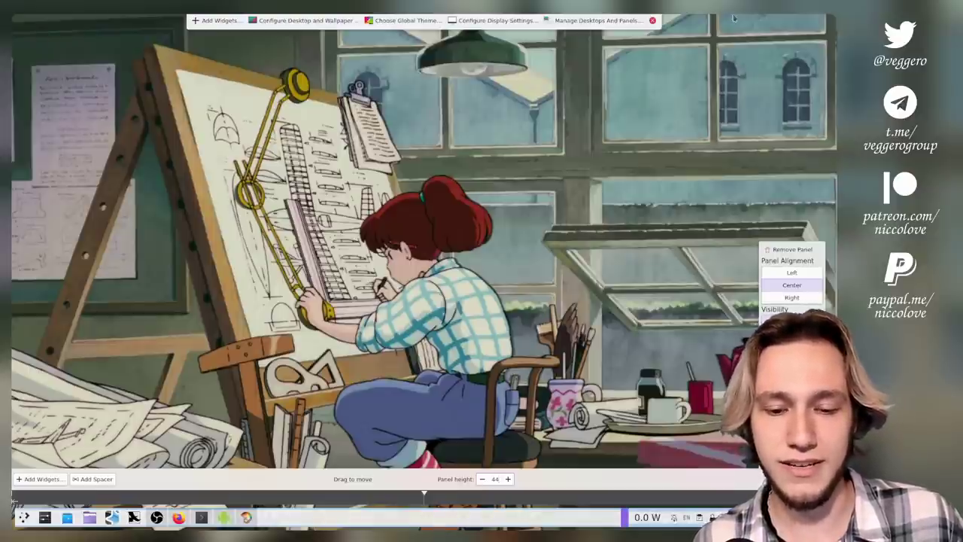
click(652, 20)
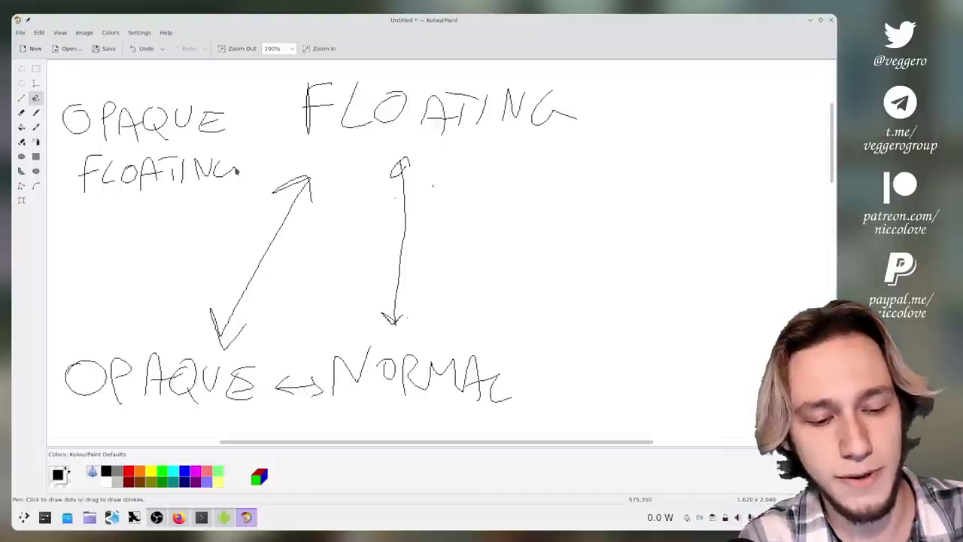
Step: Add a line below the small FLOATING label and an arrow from OPAQUE to FLOATING
mouse_move(175, 218)
mouse_down()
mouse_move(173, 340)
mouse_move(155, 330)
mouse_move(181, 335)
mouse_move(188, 232)
mouse_up()
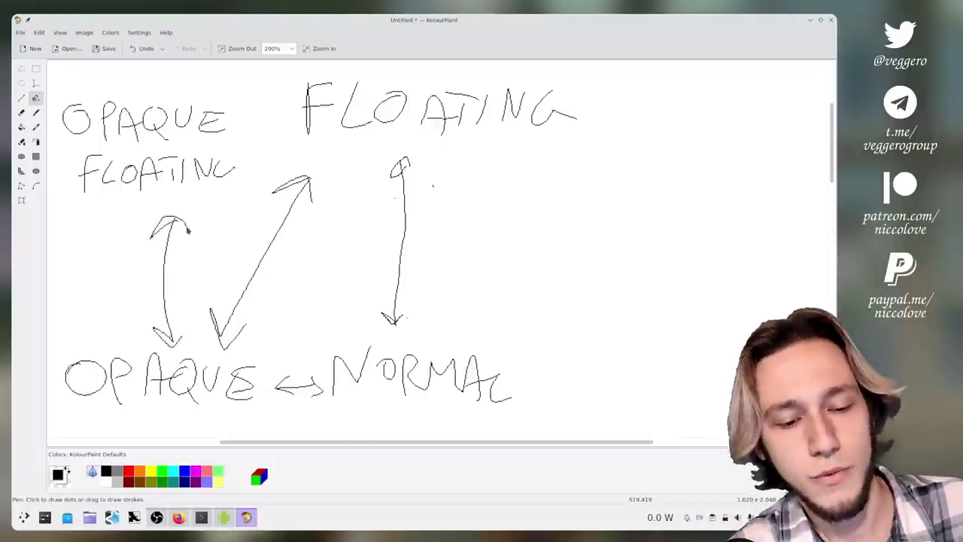
mouse_move(243, 133)
mouse_down()
mouse_move(294, 122)
mouse_move(253, 143)
mouse_up()
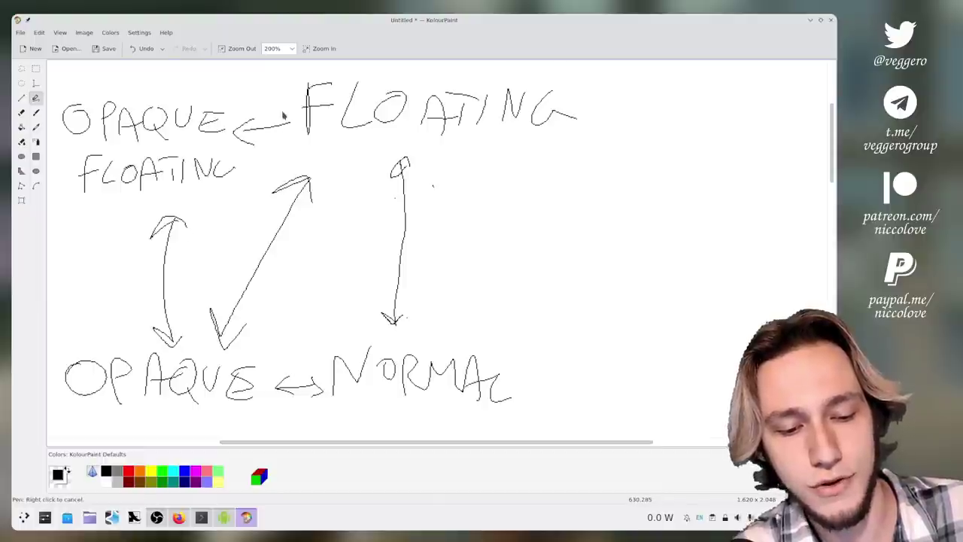
drag(283, 114, 287, 143)
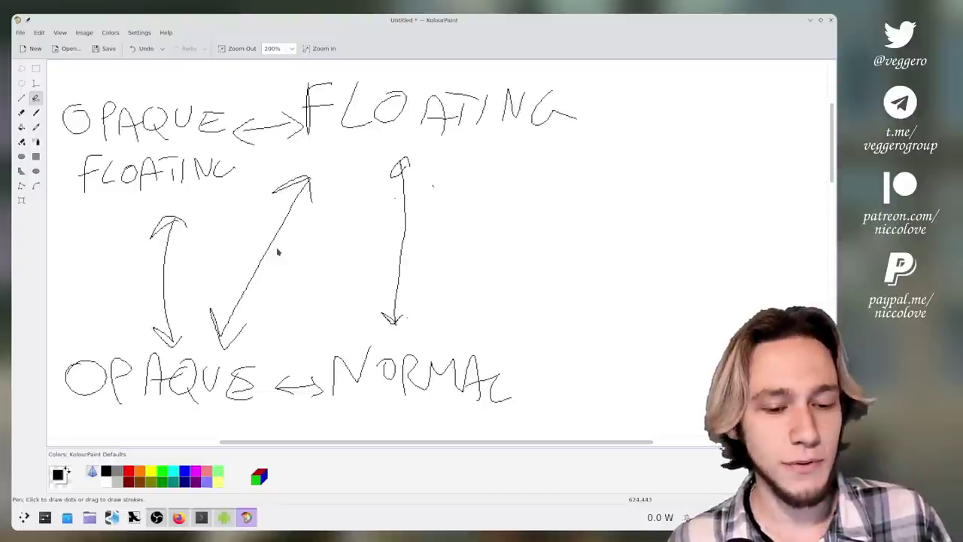
Step: In red, stroke over the vertical arrow and toward the lower OPAQUE, undoing the diagonal trace
click(132, 477)
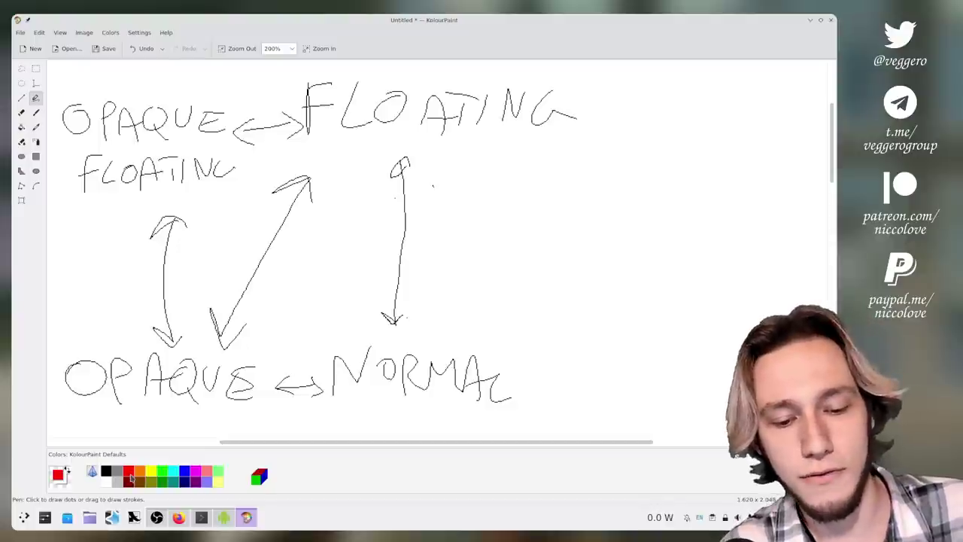
mouse_move(404, 202)
mouse_down()
mouse_move(400, 161)
mouse_move(407, 230)
mouse_move(398, 185)
mouse_up()
drag(406, 237, 433, 234)
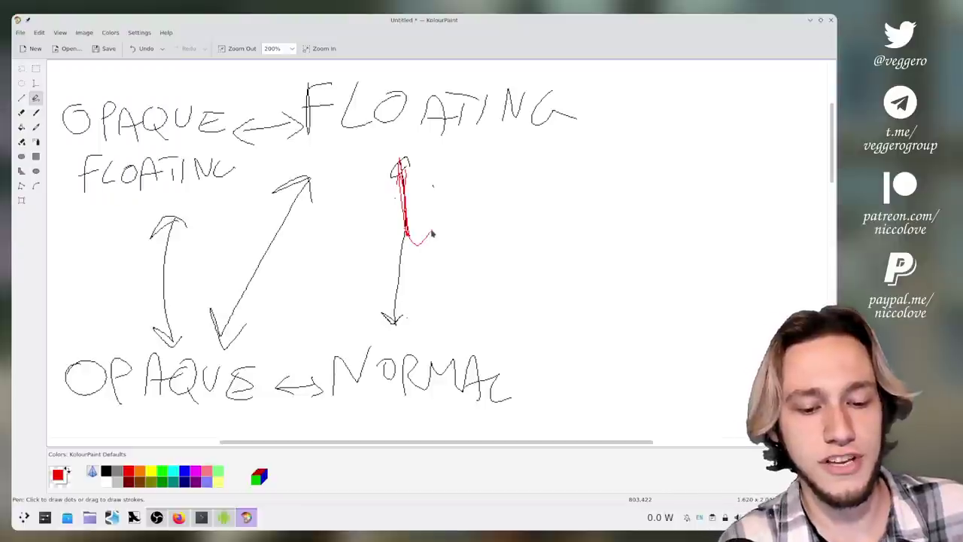
mouse_move(397, 238)
mouse_down()
mouse_move(260, 350)
mouse_move(267, 354)
mouse_up()
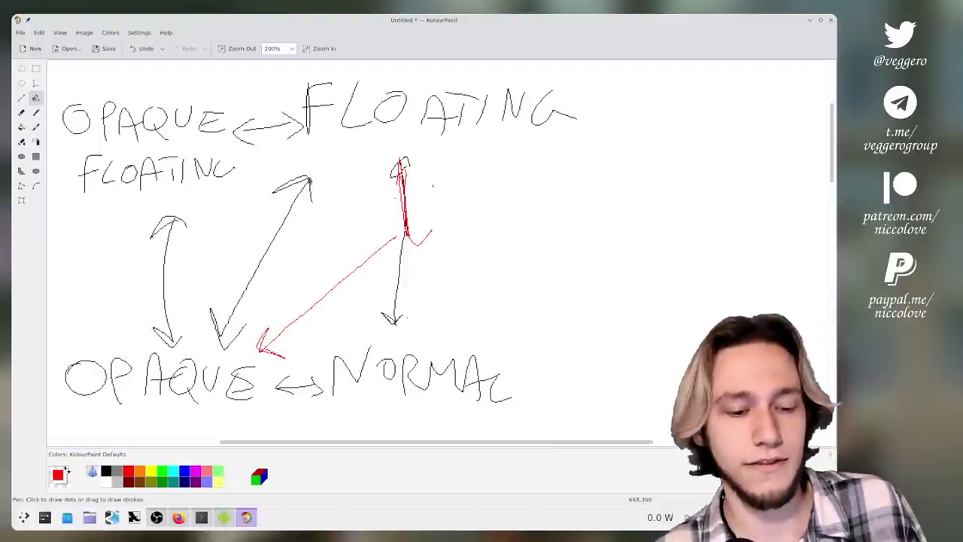
drag(309, 181, 241, 322)
key(ctrl+z)
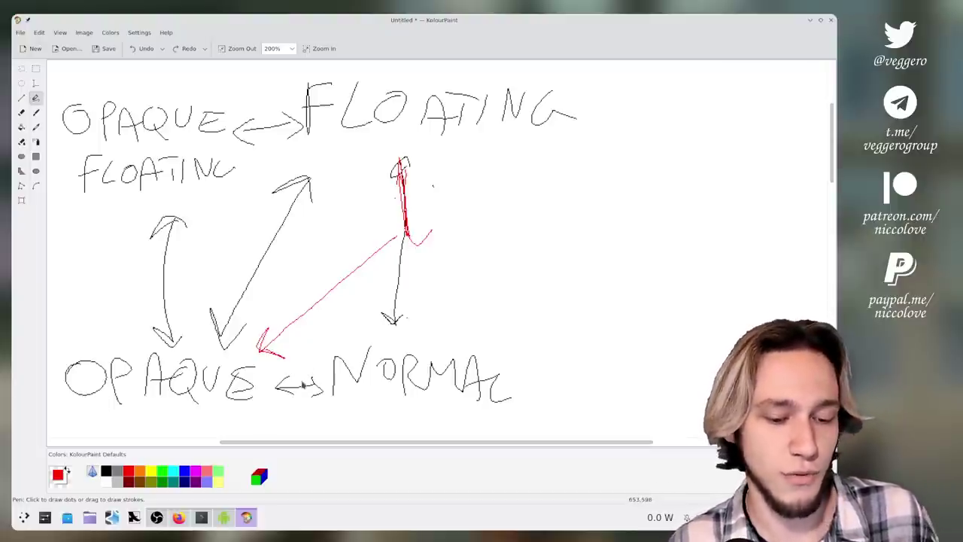
Step: Draw a red arrow between OPAQUE and NORMAL, then undo every stroke back to a blank canvas
mouse_move(304, 383)
mouse_down()
mouse_move(273, 387)
mouse_move(324, 381)
mouse_up()
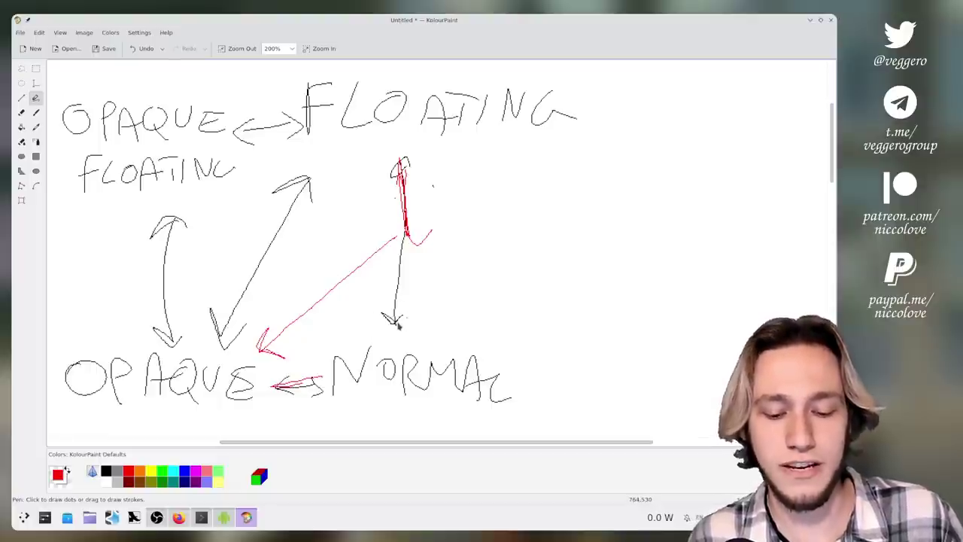
key(ctrl+z)
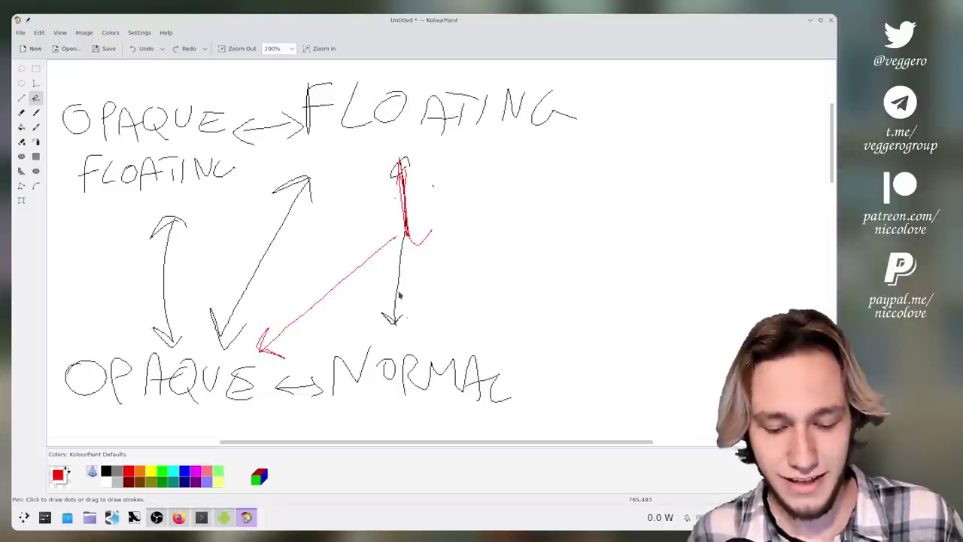
key(ctrl+z)
key(ctrl+z)
key(ctrl+z)
key(ctrl+z)
key(ctrl+z)
key(ctrl+z)
key(ctrl+z)
key(ctrl+z)
key(ctrl+z)
key(ctrl+z)
key(ctrl+z)
key(ctrl+z)
key(ctrl+z)
key(ctrl+z)
key(ctrl+z)
key(ctrl+z)
key(ctrl+z)
key(ctrl+z)
key(ctrl+z)
key(ctrl+z)
key(ctrl+z)
key(ctrl+z)
key(ctrl+z)
key(ctrl+z)
key(ctrl+z)
key(ctrl+z)
key(ctrl+z)
key(ctrl+z)
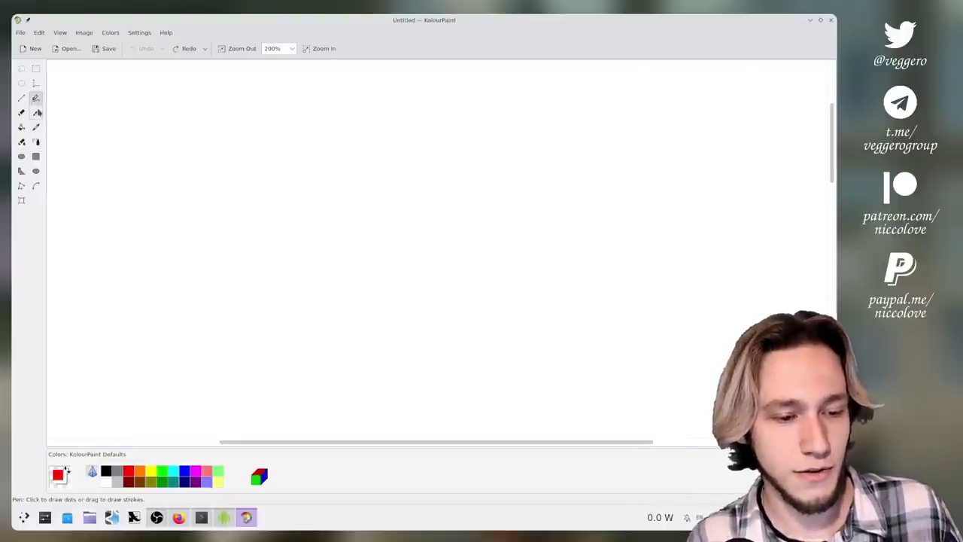
Step: In black, handwrite Y=FLOAT beside the plot
click(106, 471)
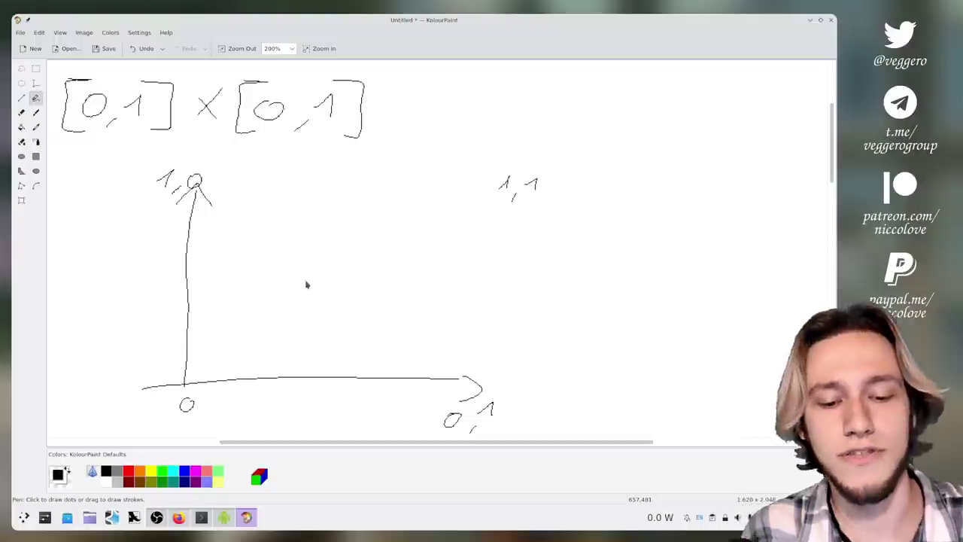
mouse_move(612, 172)
mouse_down()
mouse_move(622, 197)
mouse_move(616, 214)
mouse_move(672, 196)
mouse_move(660, 212)
mouse_move(680, 195)
mouse_up()
mouse_move(680, 195)
mouse_down()
mouse_move(697, 193)
mouse_move(724, 214)
mouse_move(731, 199)
mouse_up()
drag(741, 215, 761, 215)
drag(745, 206, 756, 205)
drag(759, 194, 781, 194)
drag(769, 194, 767, 215)
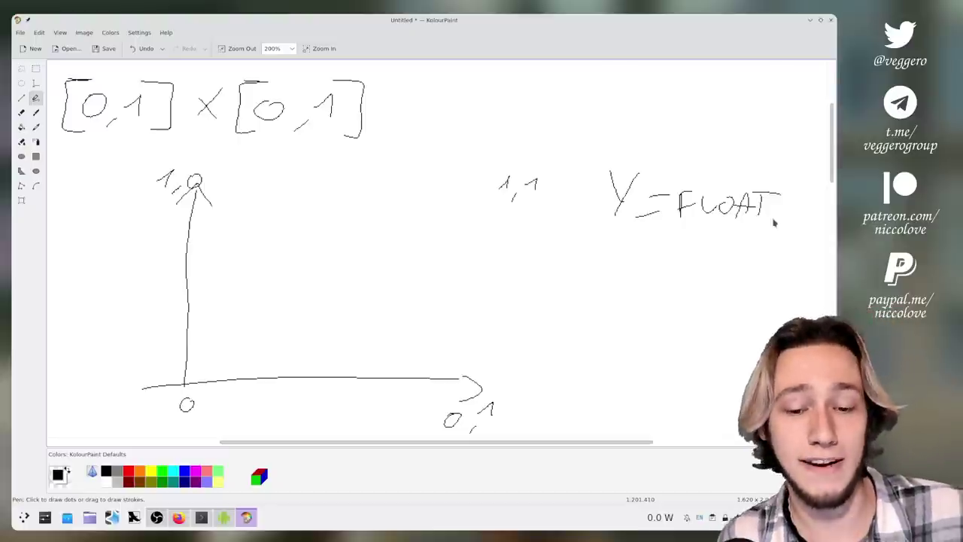
Step: Handwrite X=OPACITY below Y=FLOAT
mouse_move(608, 244)
mouse_down()
mouse_move(629, 277)
mouse_move(601, 280)
mouse_move(645, 256)
mouse_up()
drag(635, 264, 657, 256)
drag(681, 277, 691, 265)
drag(692, 277, 715, 276)
drag(696, 268, 711, 267)
drag(717, 262, 724, 275)
drag(727, 264, 745, 263)
drag(736, 263, 736, 282)
drag(745, 264, 756, 289)
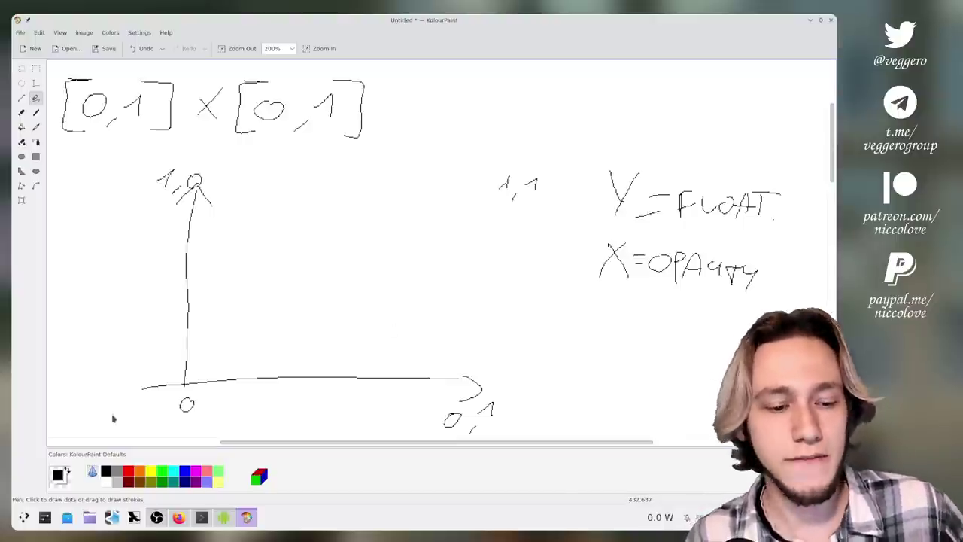
click(129, 472)
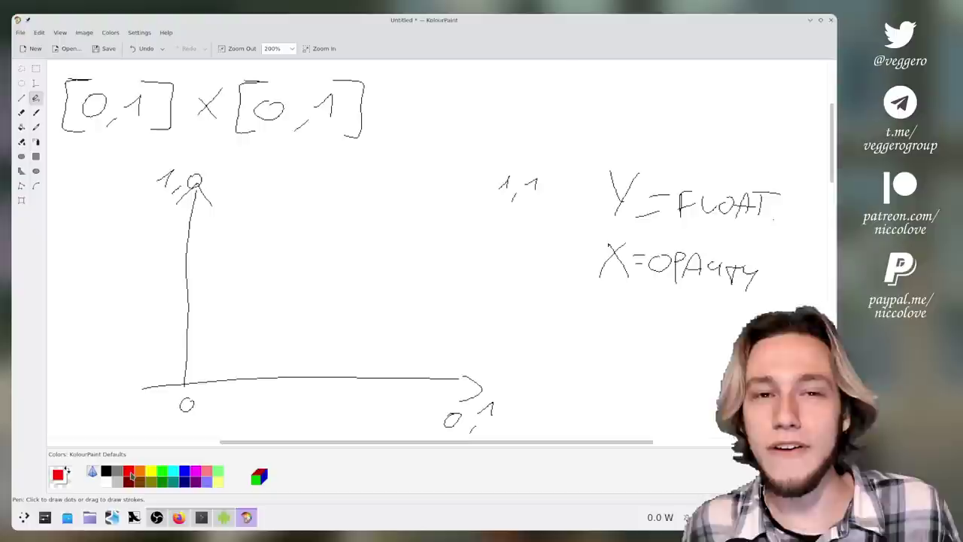
drag(246, 293, 258, 289)
drag(364, 219, 374, 215)
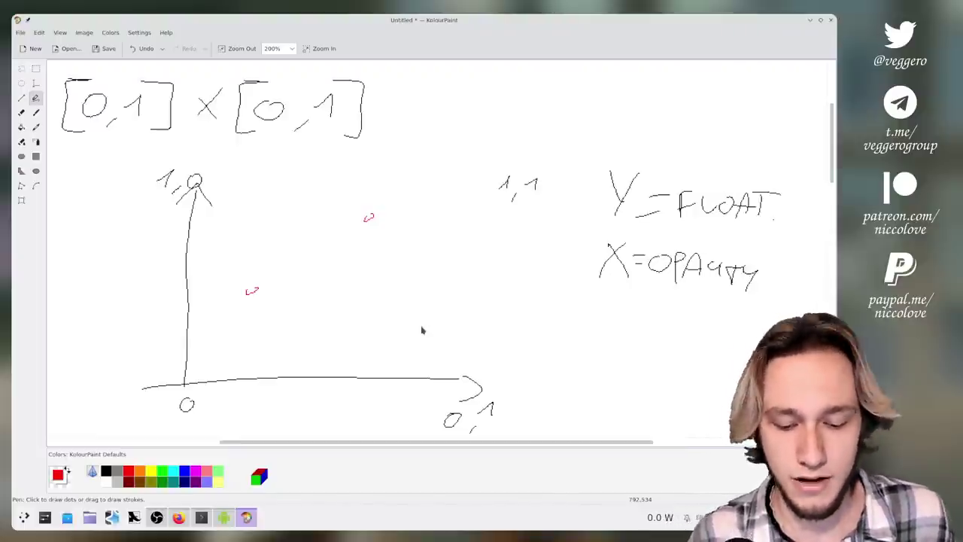
key(ctrl+z)
key(ctrl+z)
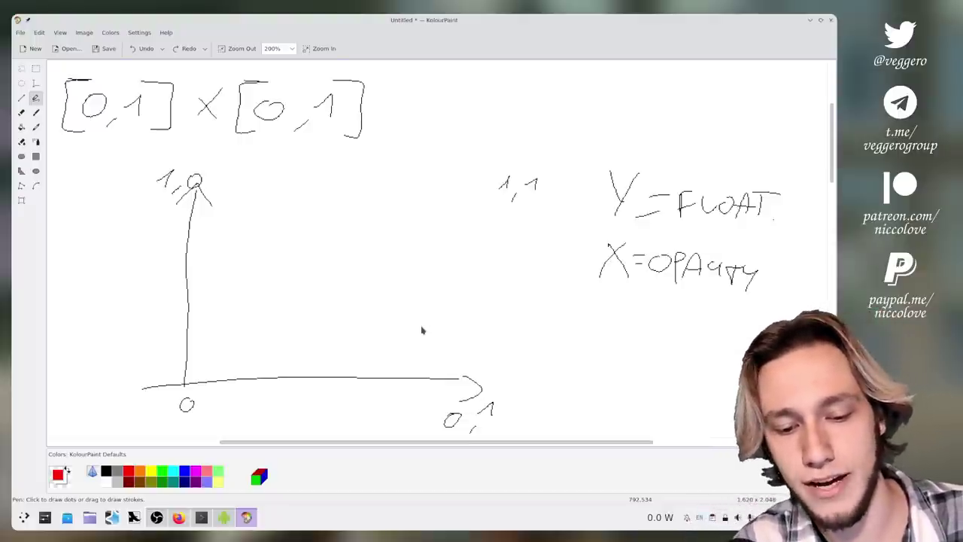
drag(472, 198, 479, 267)
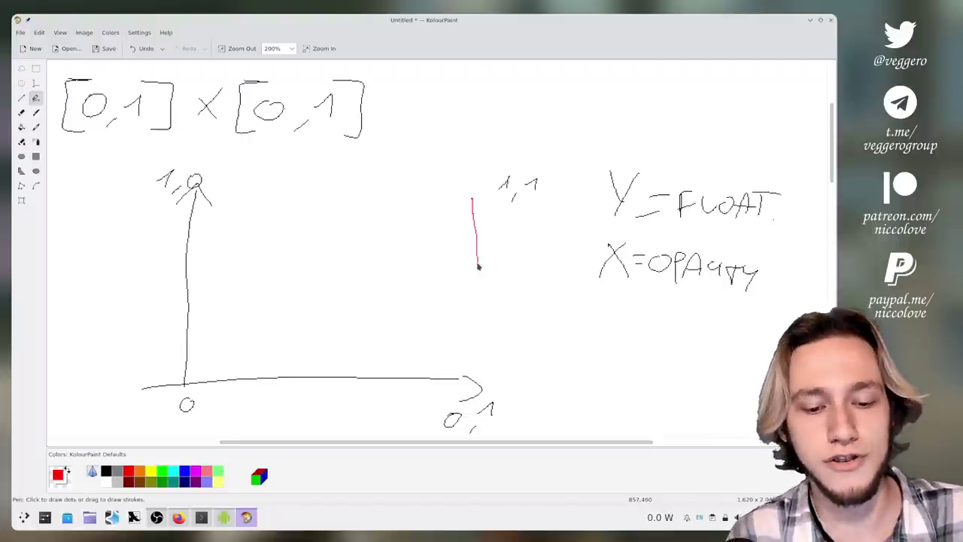
drag(479, 267, 368, 323)
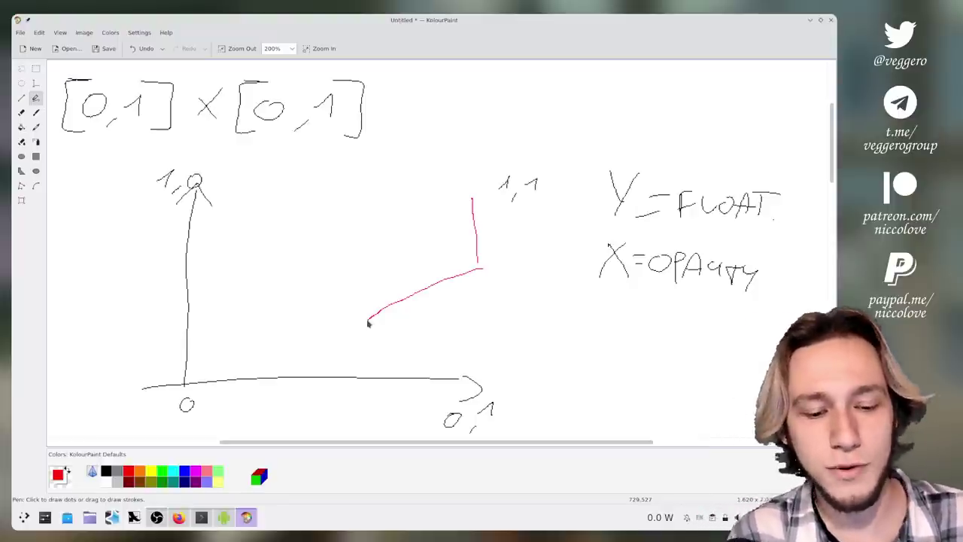
mouse_move(368, 322)
mouse_down()
mouse_move(238, 228)
mouse_move(297, 212)
mouse_move(344, 283)
mouse_move(229, 344)
mouse_move(306, 322)
mouse_move(199, 371)
mouse_move(192, 390)
mouse_up()
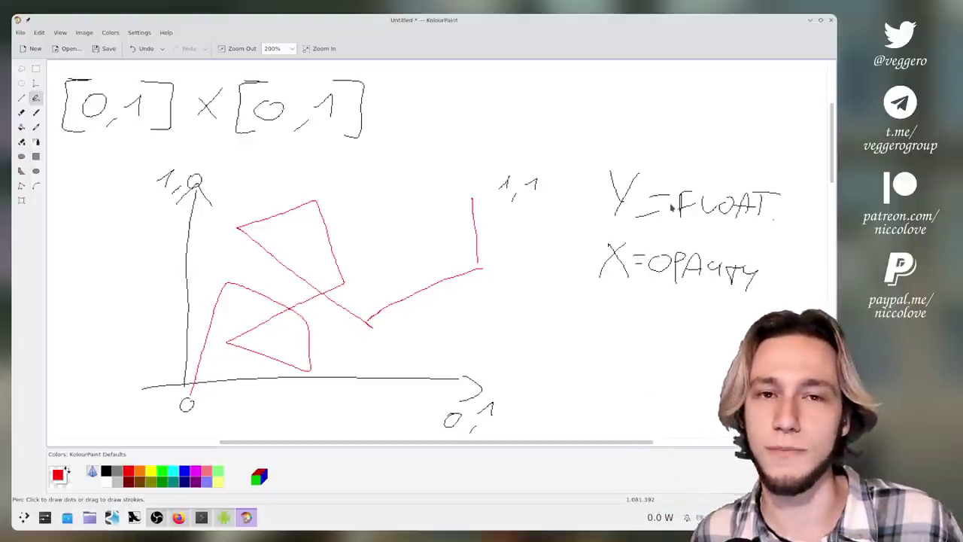
key(ctrl+z)
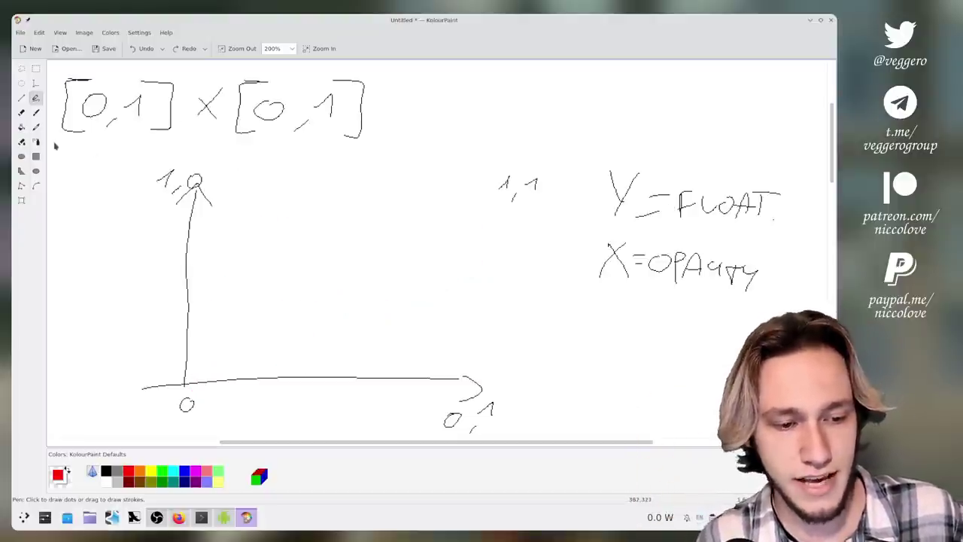
Step: In black, draw the top edge to 1,1 and the right edge down to 0,1, undoing a stray zig-zag
click(106, 471)
drag(209, 185, 486, 181)
drag(495, 185, 493, 384)
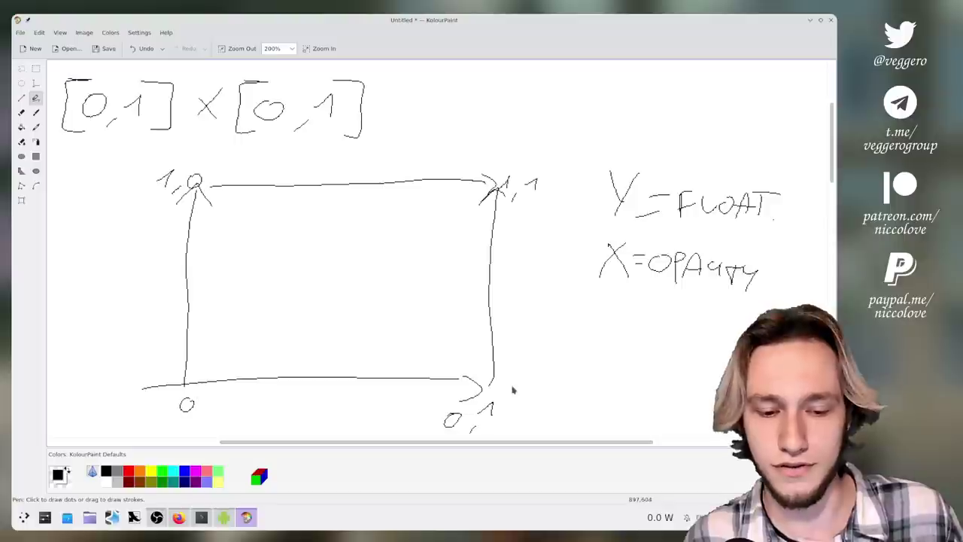
mouse_move(278, 268)
mouse_down()
mouse_move(298, 256)
mouse_move(376, 304)
mouse_move(407, 307)
mouse_up()
key(ctrl+z)
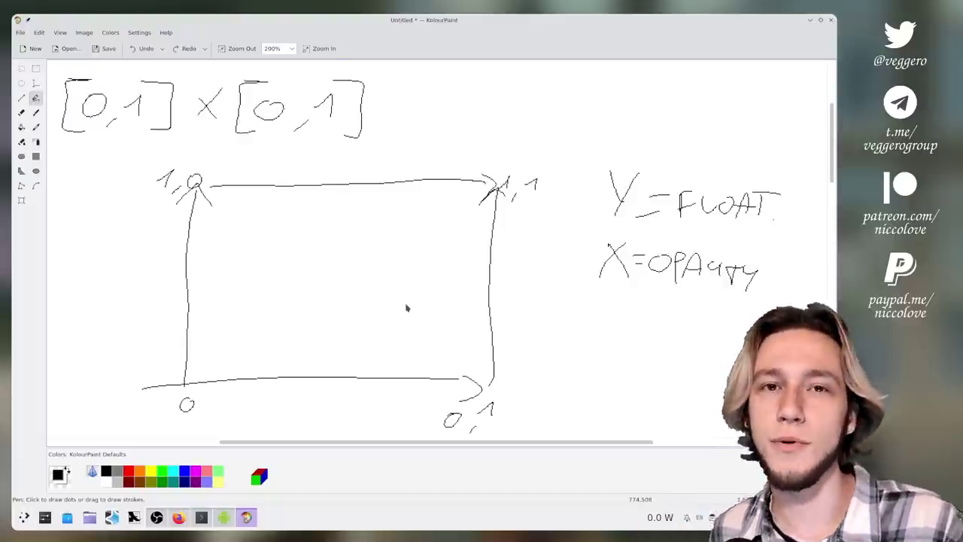
Step: Switch to blue and hatch the rectangle's interior with horizontal zig-zags
click(184, 471)
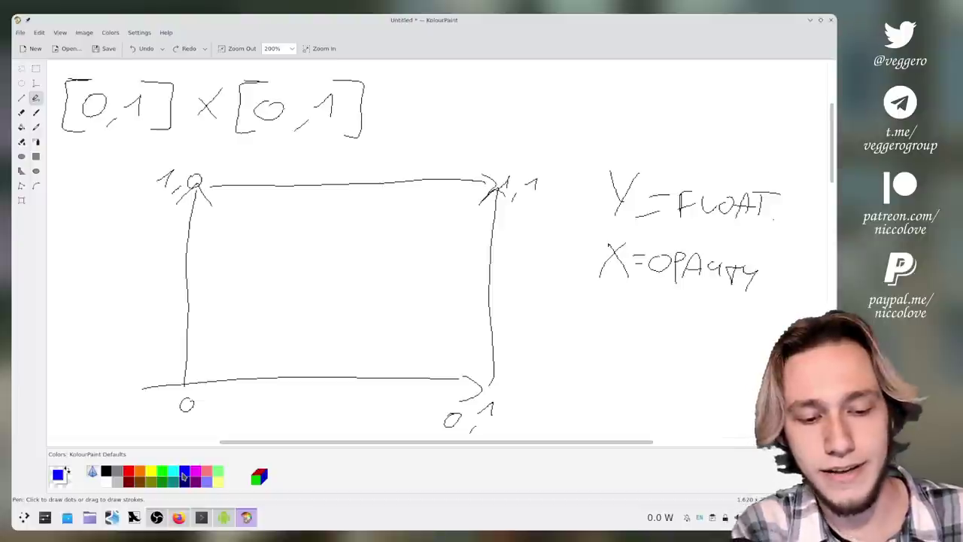
mouse_move(231, 239)
mouse_down()
mouse_move(237, 264)
mouse_move(310, 256)
mouse_move(424, 343)
mouse_up()
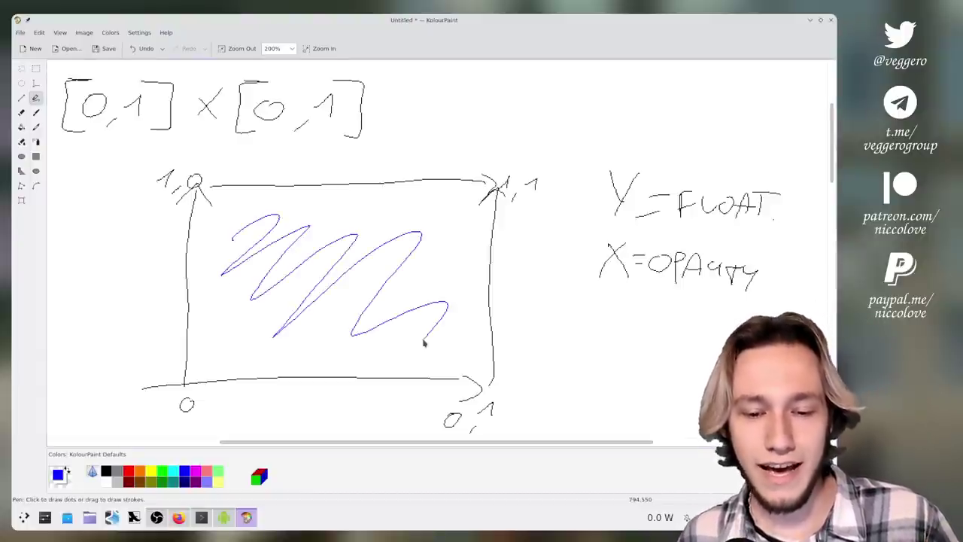
key(ctrl+z)
drag(360, 213, 241, 342)
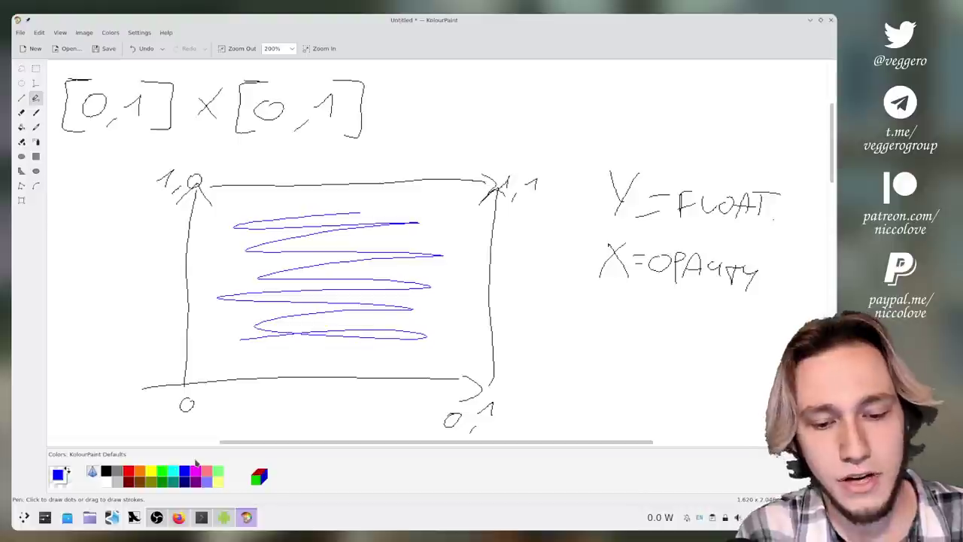
Step: Trace the rectangle's left edge and bottom axis in blue, discarding a right-edge attempt
drag(492, 192, 497, 374)
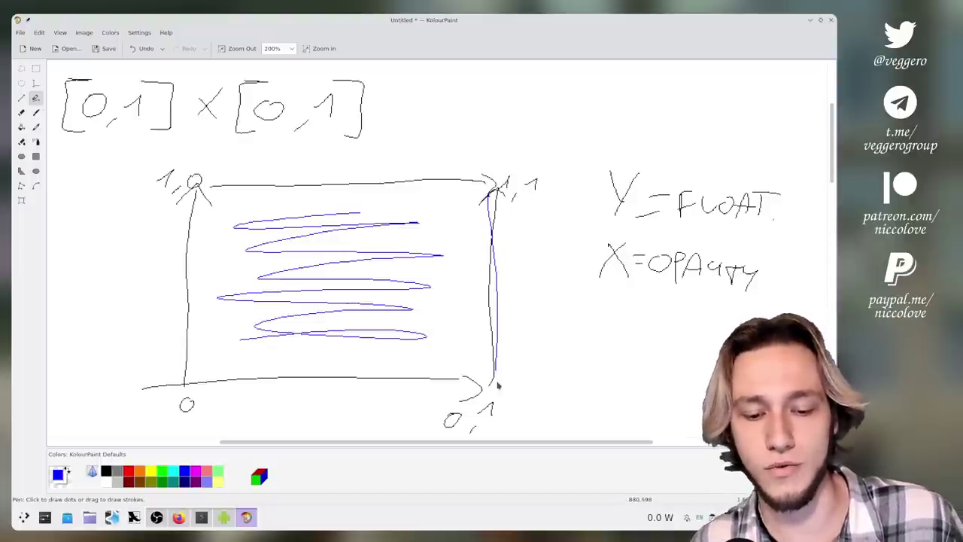
key(ctrl+z)
drag(195, 188, 183, 380)
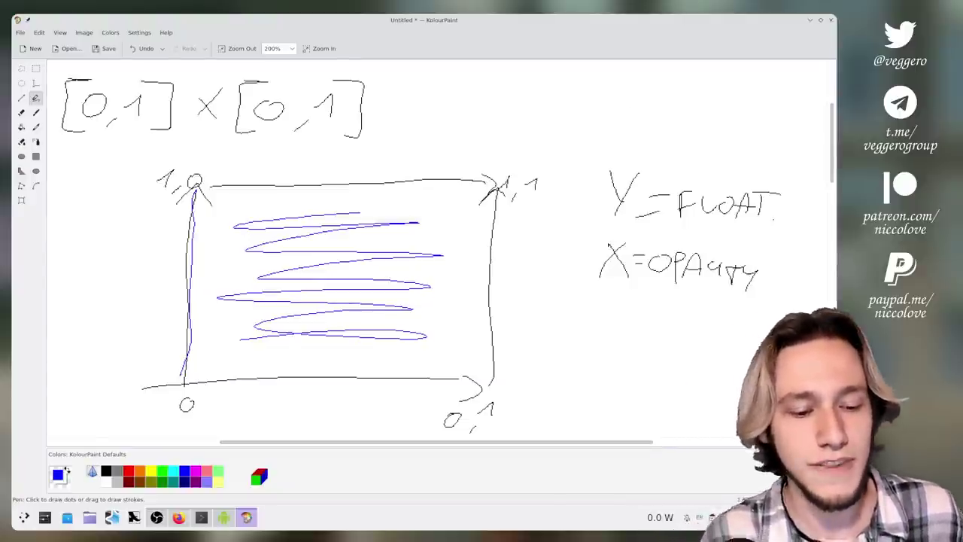
mouse_move(188, 381)
mouse_down()
mouse_move(418, 383)
mouse_move(219, 384)
mouse_up()
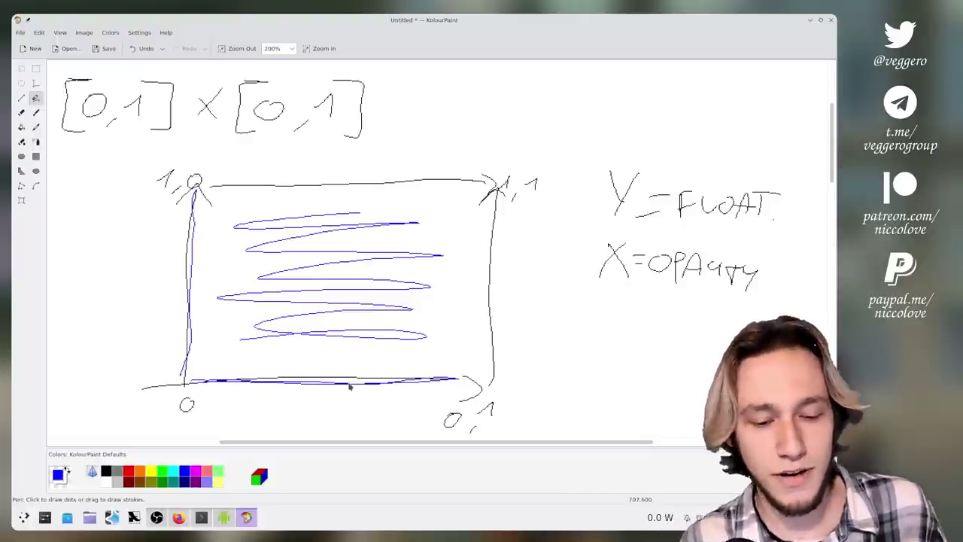
Step: Trace the rectangle's right and top edges in blue, with extra hatching near the top
drag(497, 193, 492, 364)
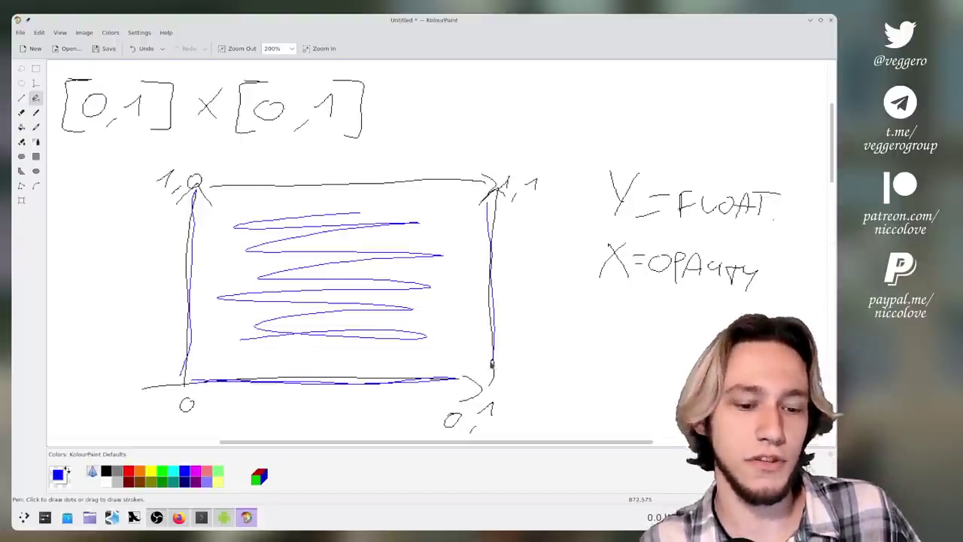
drag(213, 185, 450, 185)
mouse_move(344, 194)
mouse_down()
mouse_move(295, 217)
mouse_move(307, 195)
mouse_up()
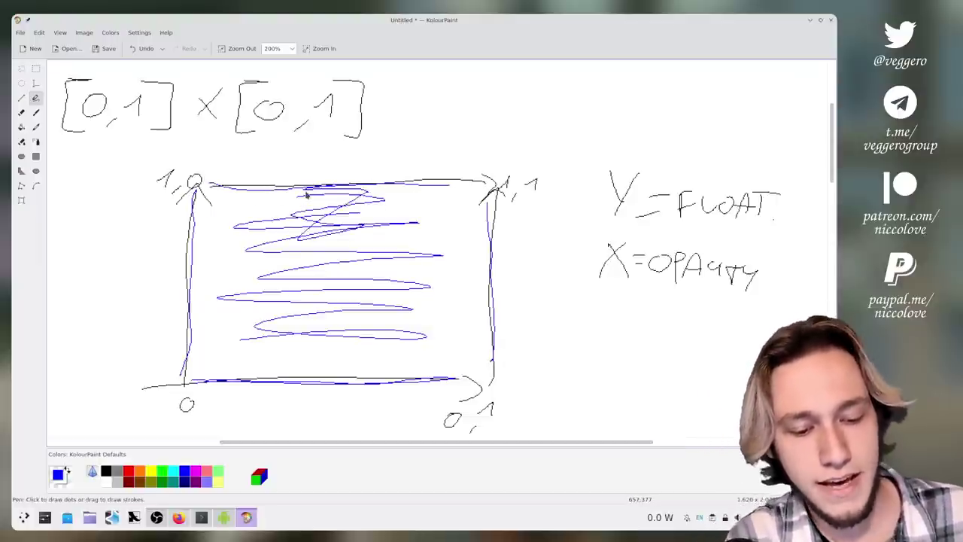
Step: Circle all four corners of the rectangle in blue
mouse_move(181, 381)
mouse_down()
mouse_move(194, 389)
mouse_move(179, 379)
mouse_up()
mouse_move(470, 381)
mouse_down()
mouse_move(493, 399)
mouse_move(473, 382)
mouse_up()
drag(215, 186, 197, 182)
drag(488, 187, 471, 186)
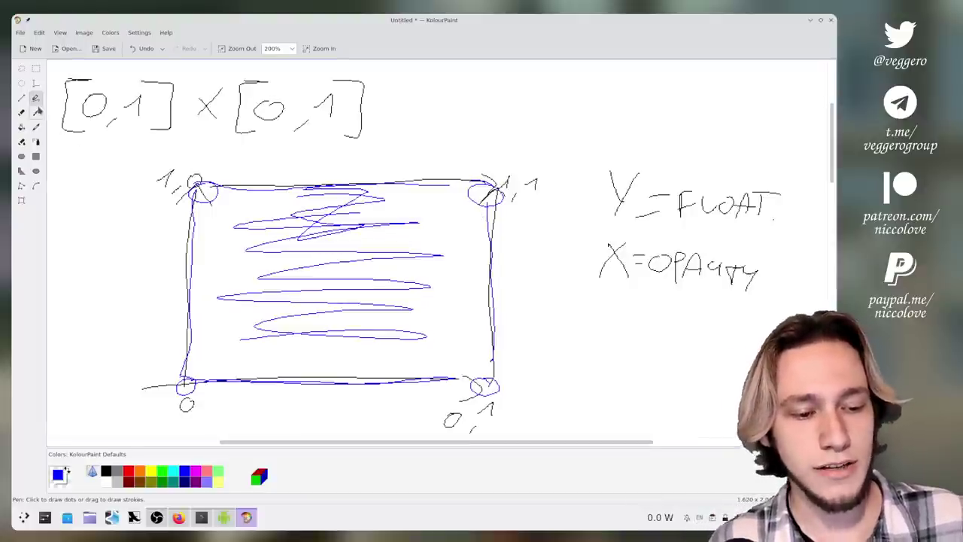
Step: In red, write (0,1] × [0,1) with an arrow beside it
click(129, 471)
scroll(151, 198, up, 3)
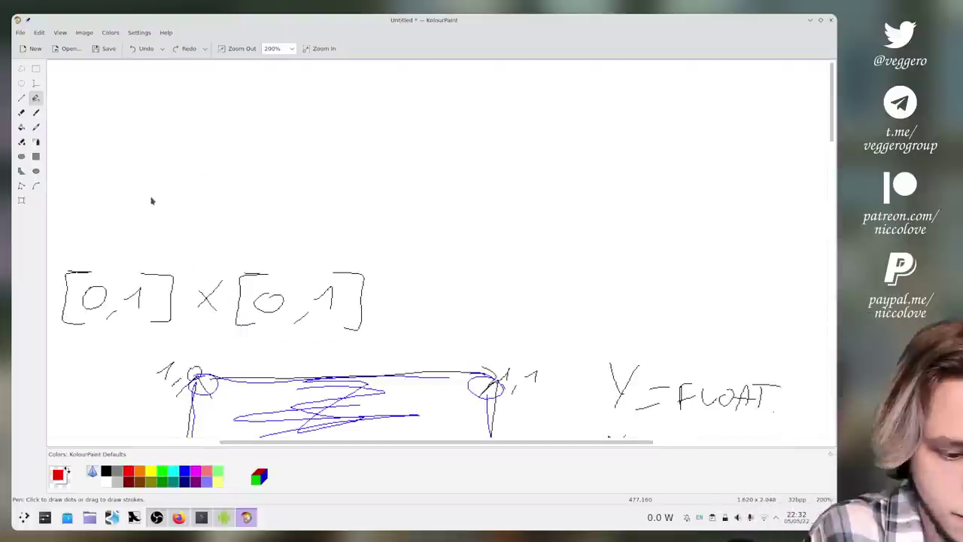
drag(85, 180, 78, 223)
drag(105, 192, 105, 193)
drag(162, 180, 169, 232)
drag(199, 200, 218, 222)
drag(348, 178, 345, 226)
drag(465, 196, 413, 202)
drag(430, 190, 420, 224)
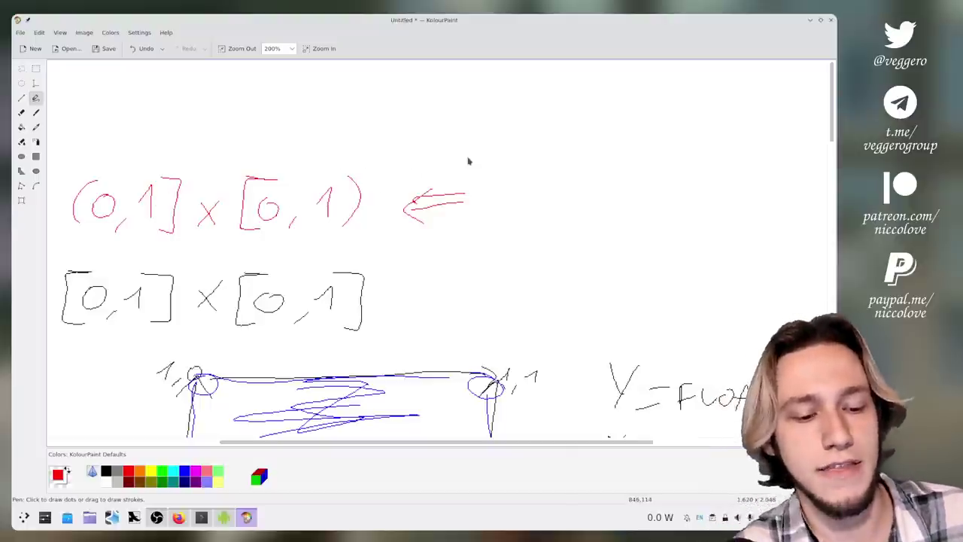
Step: Write [0,1) × in red on the row above, followed by a squiggle
drag(92, 118, 90, 166)
drag(107, 134, 130, 172)
mouse_move(164, 130)
mouse_down()
mouse_move(168, 163)
mouse_move(182, 175)
mouse_up()
mouse_move(216, 135)
mouse_down()
mouse_move(221, 161)
mouse_move(213, 156)
mouse_move(370, 140)
mouse_up()
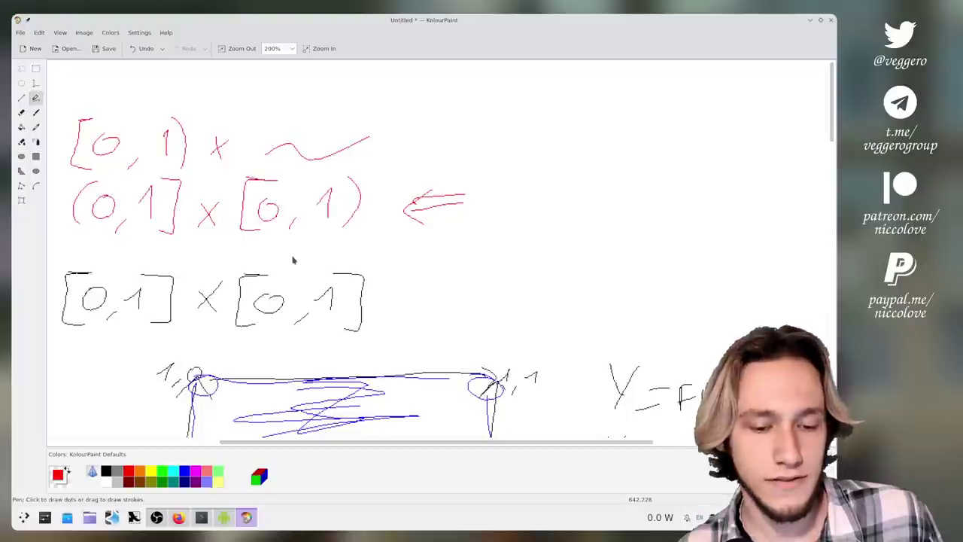
Step: Draw red Pen lines beneath and above X=OPACITY on the canvas
scroll(294, 260, down, 5)
scroll(293, 260, up, 1)
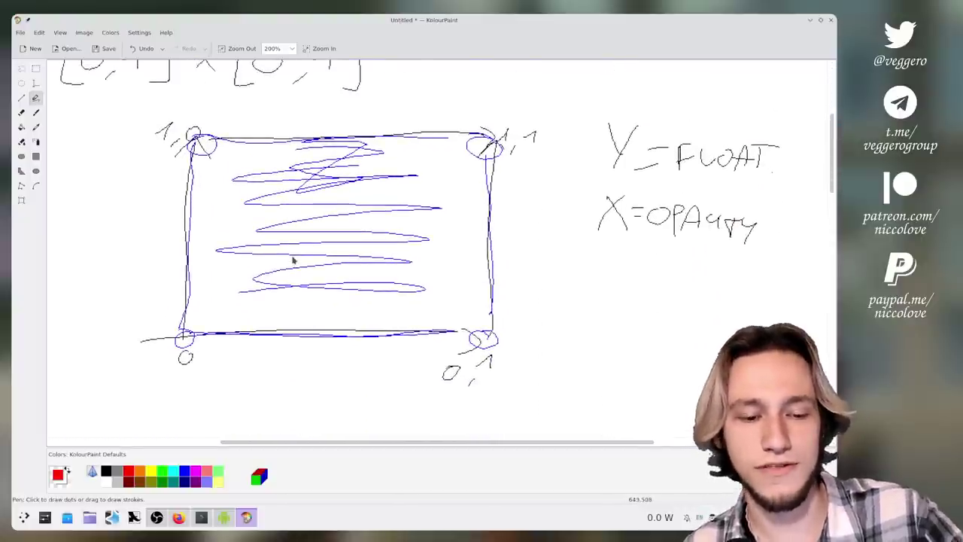
scroll(293, 260, up, 1)
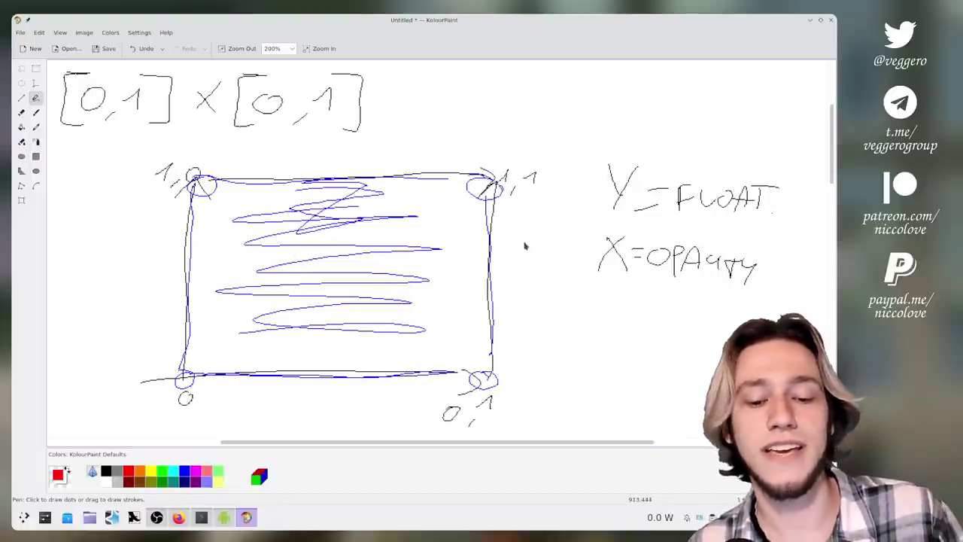
drag(583, 277, 820, 280)
drag(585, 239, 784, 221)
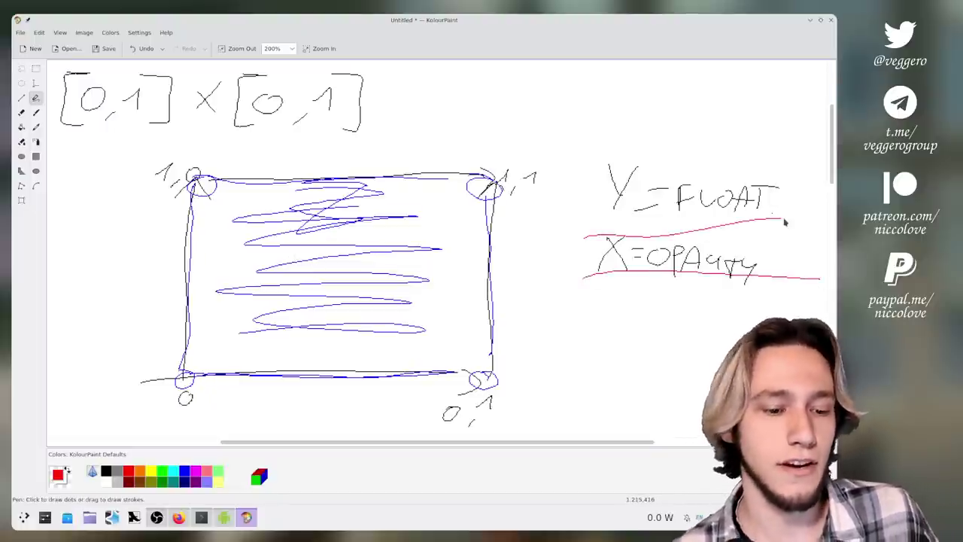
scroll(681, 248, up, 5)
scroll(680, 248, left, 3)
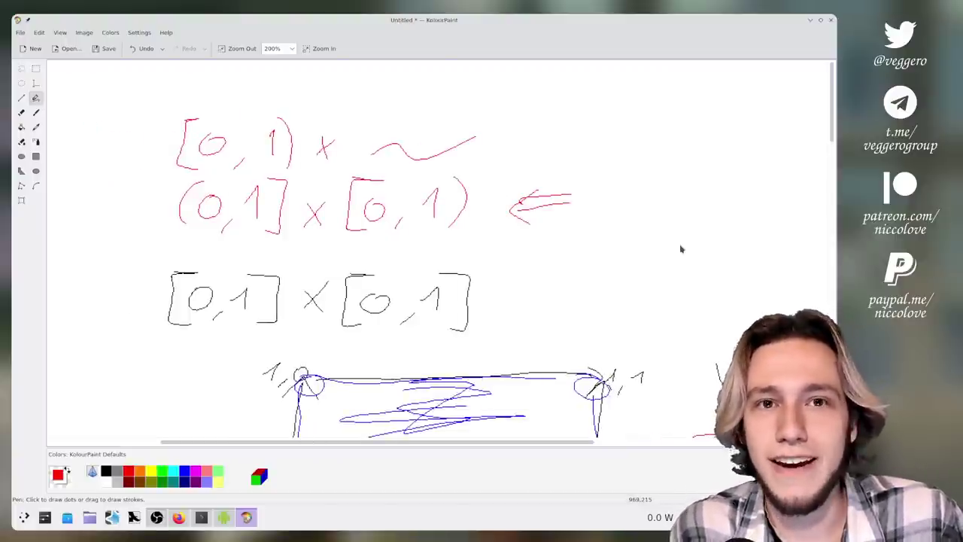
Step: Briefly show the desktop, restore KolourPaint, then quit it with Ctrl+Q
key(super+d)
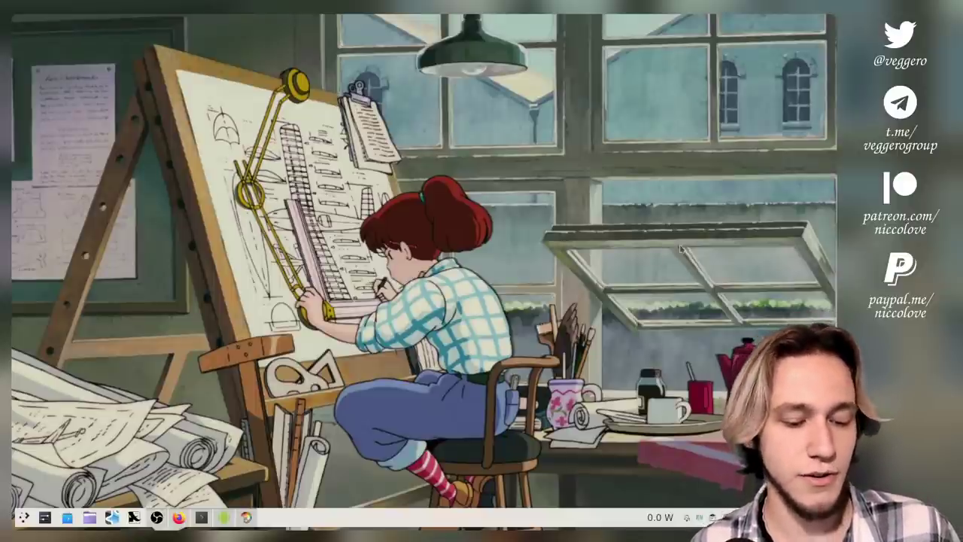
key(super+d)
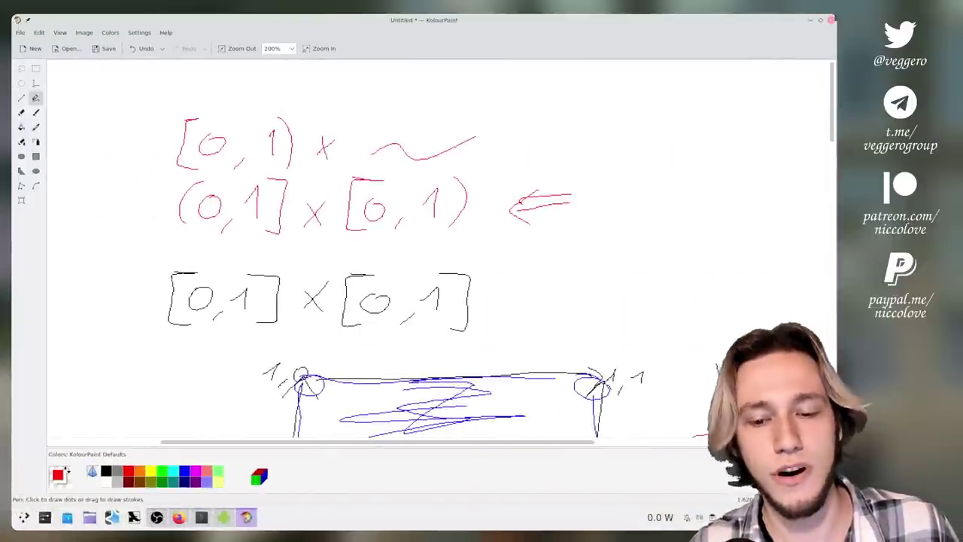
key(ctrl+q)
Step: Discard the unsaved sketch so KolourPaint closes
click(443, 262)
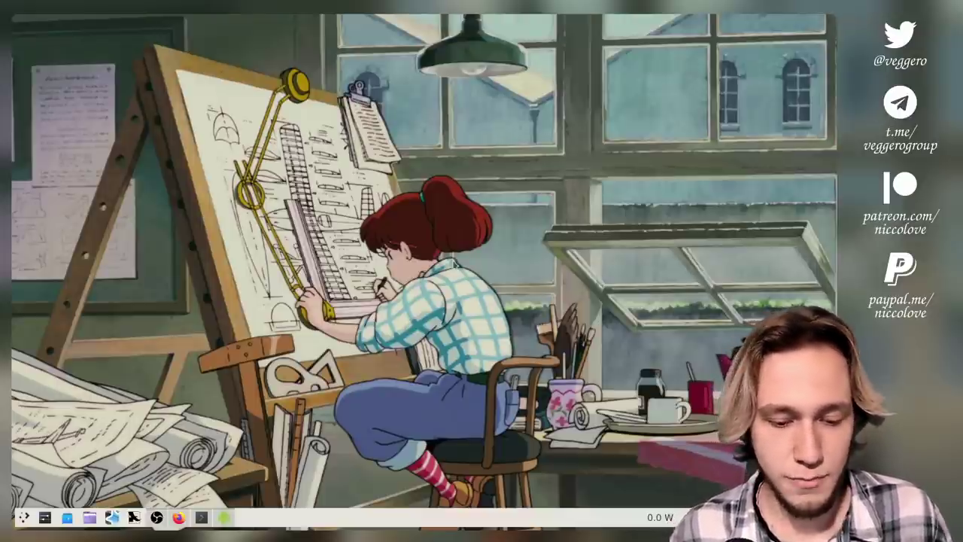
Step: Enter and leave desktop edit mode twice from the taskbar's context menu
right_click(416, 521)
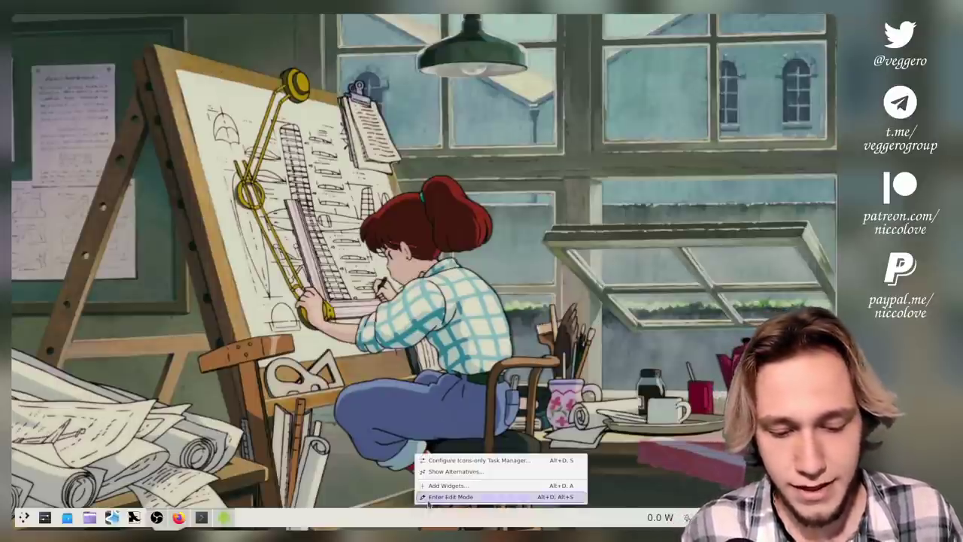
click(450, 497)
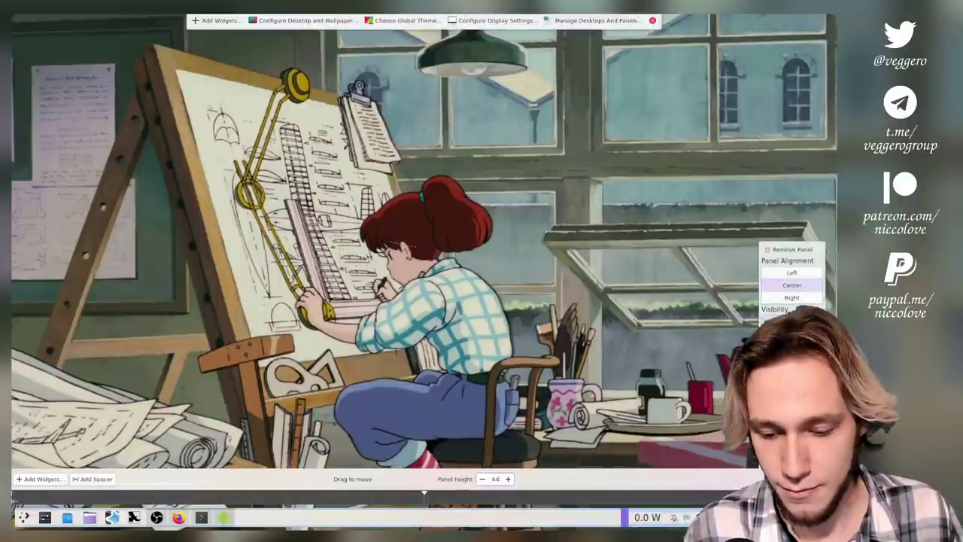
key(Escape)
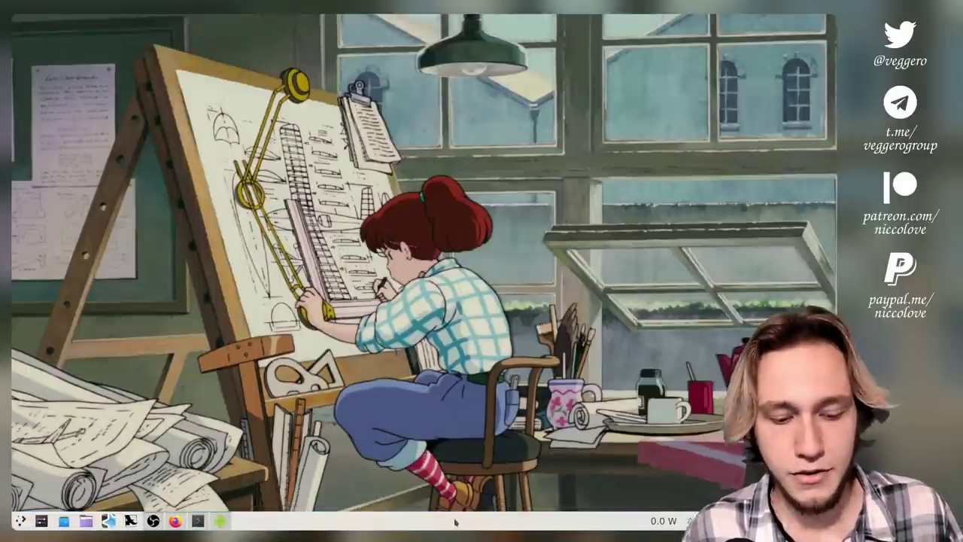
right_click(434, 517)
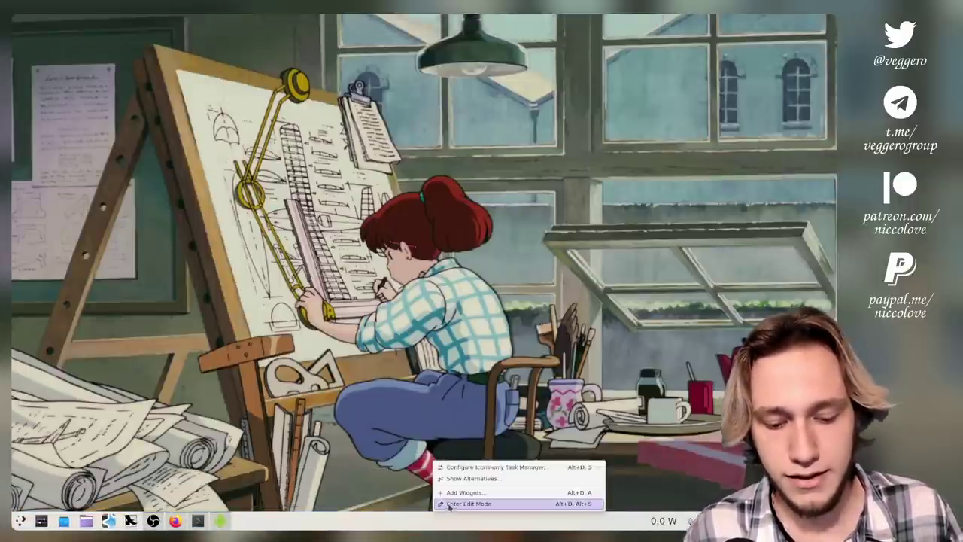
click(450, 503)
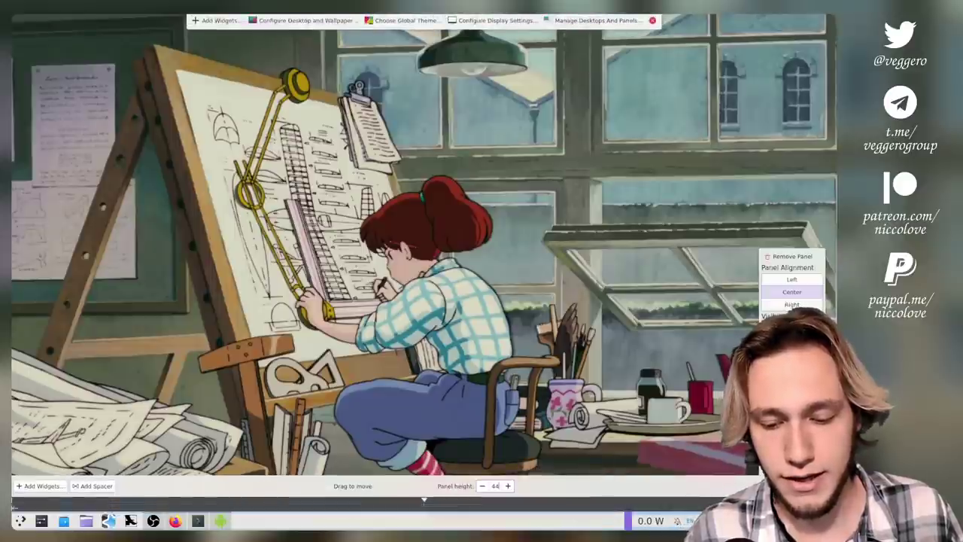
click(653, 20)
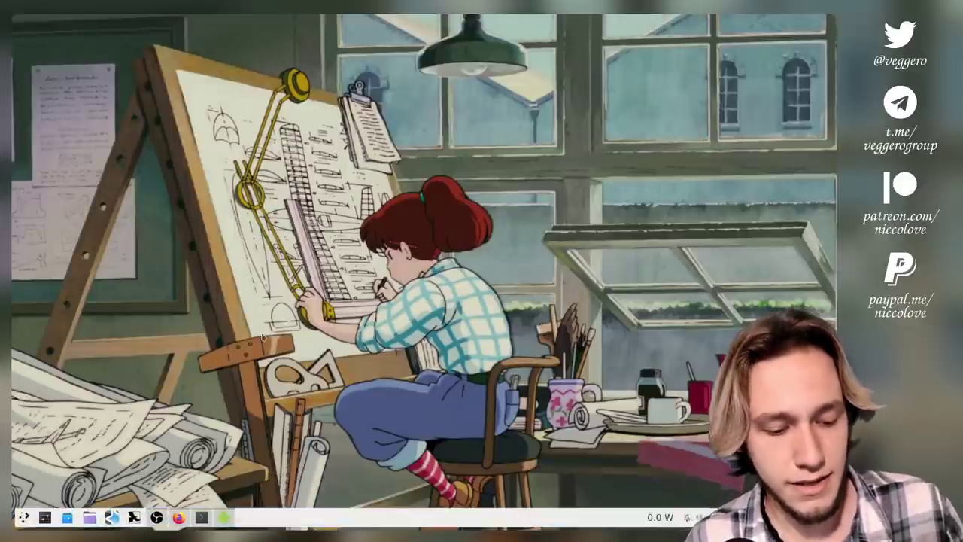
Step: Hide the YouTube Studio window and put the desktop into edit mode via the taskbar
key(alt+Tab)
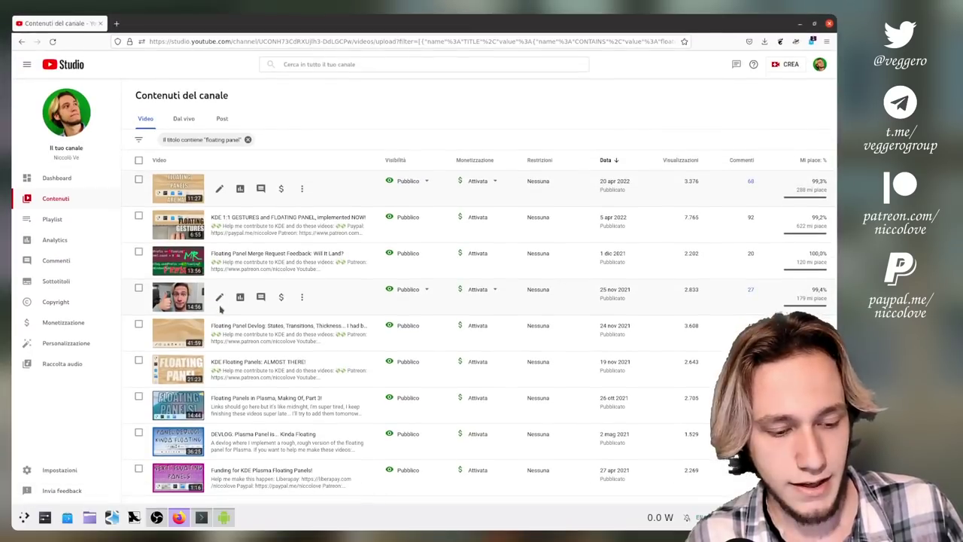
key(super+d)
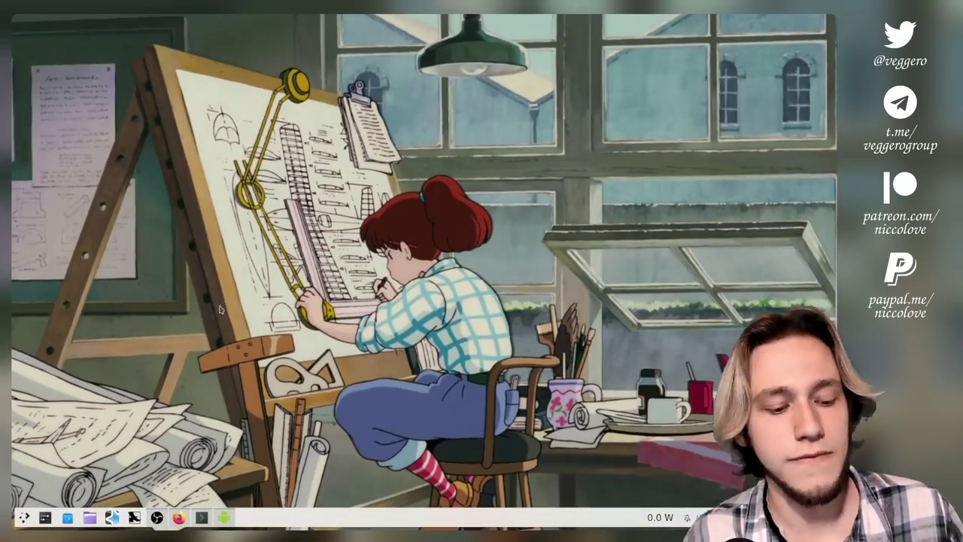
right_click(368, 522)
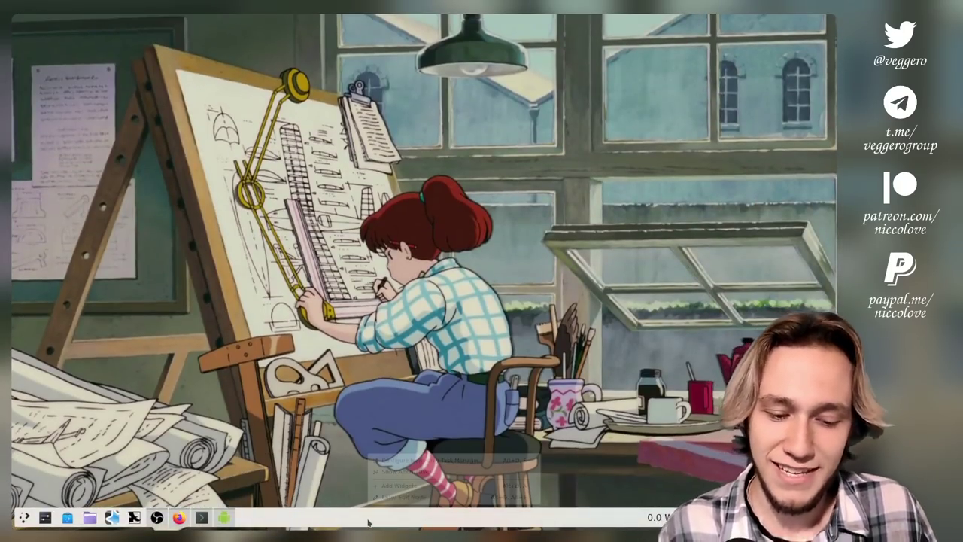
click(379, 499)
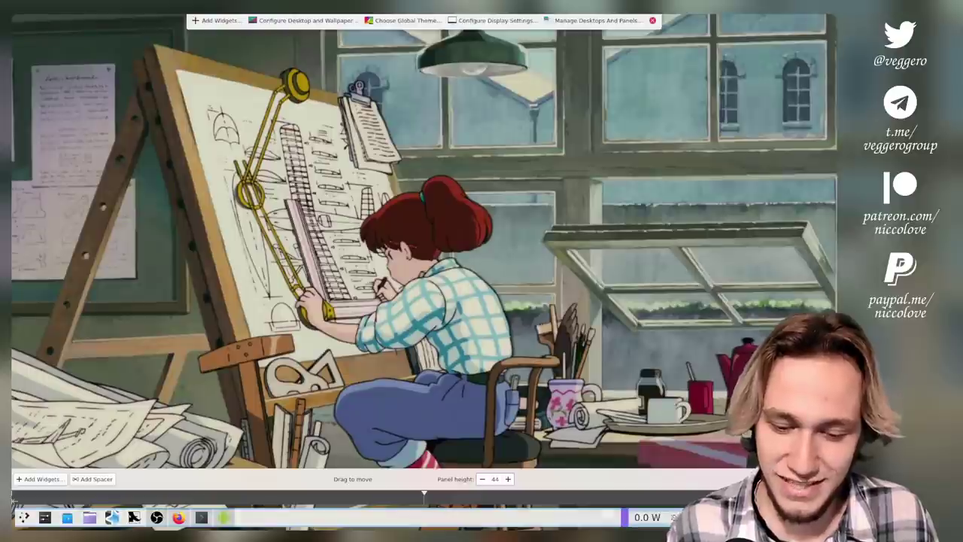
Step: View the panel's alignment and visibility options under More Options, then exit edit mode
click(792, 478)
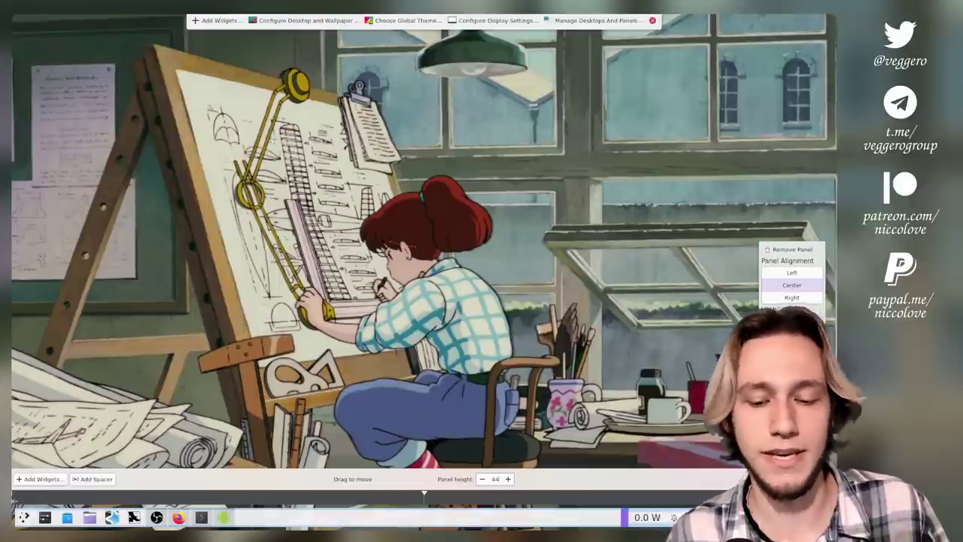
click(652, 21)
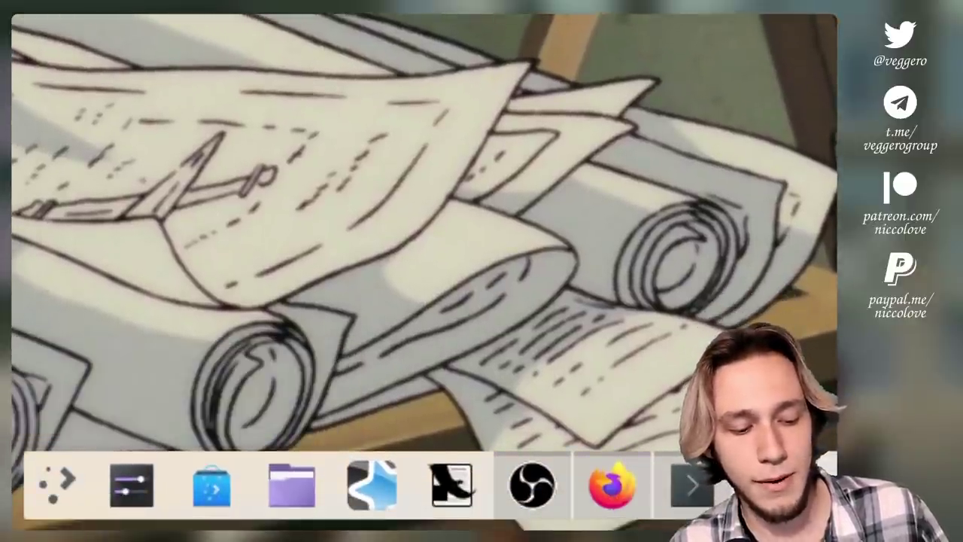
click(57, 485)
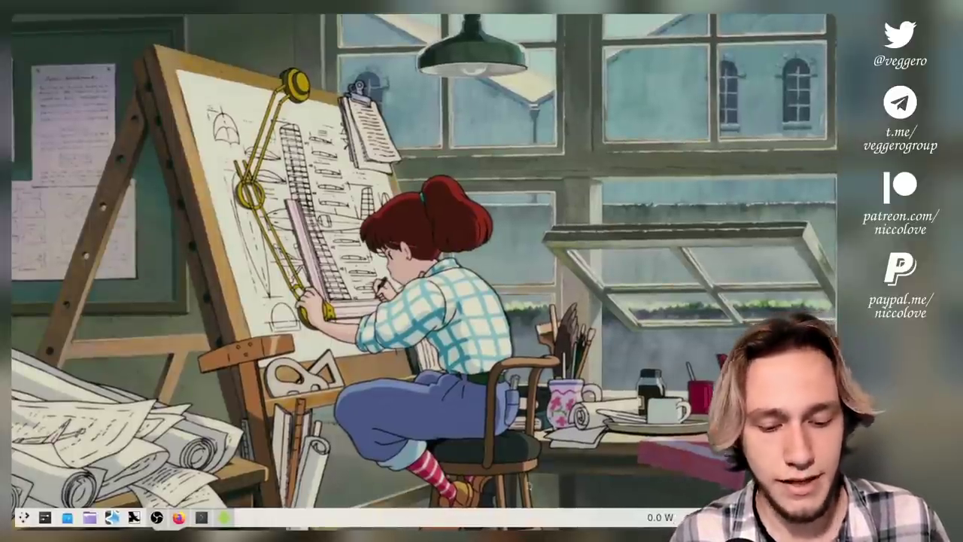
Step: Check the power monitor widget's menu, then open the Application Launcher on Favorites
right_click(662, 519)
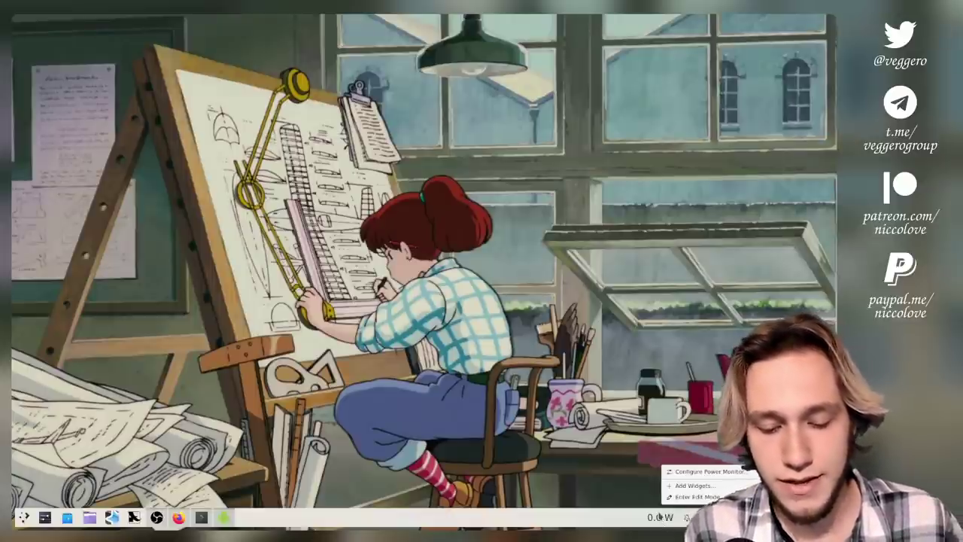
key(super)
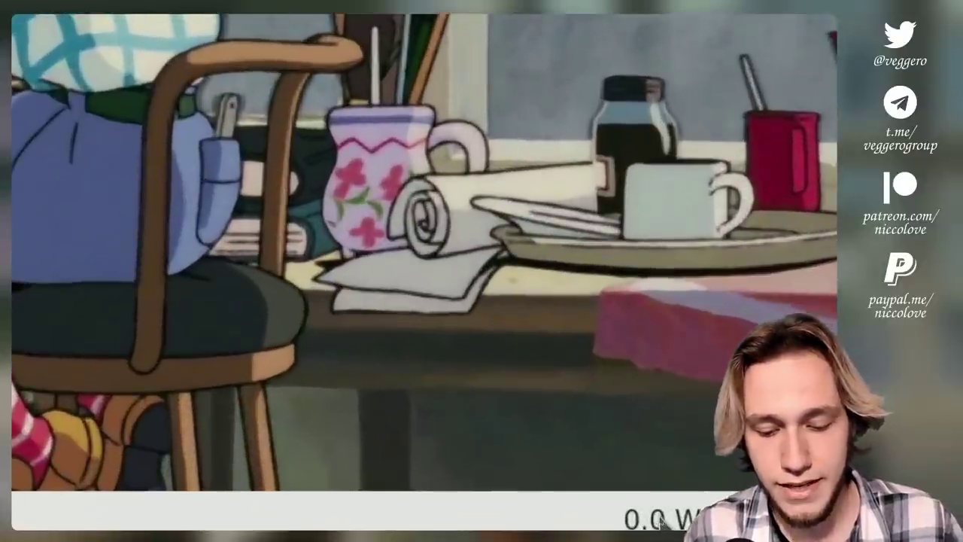
right_click(661, 522)
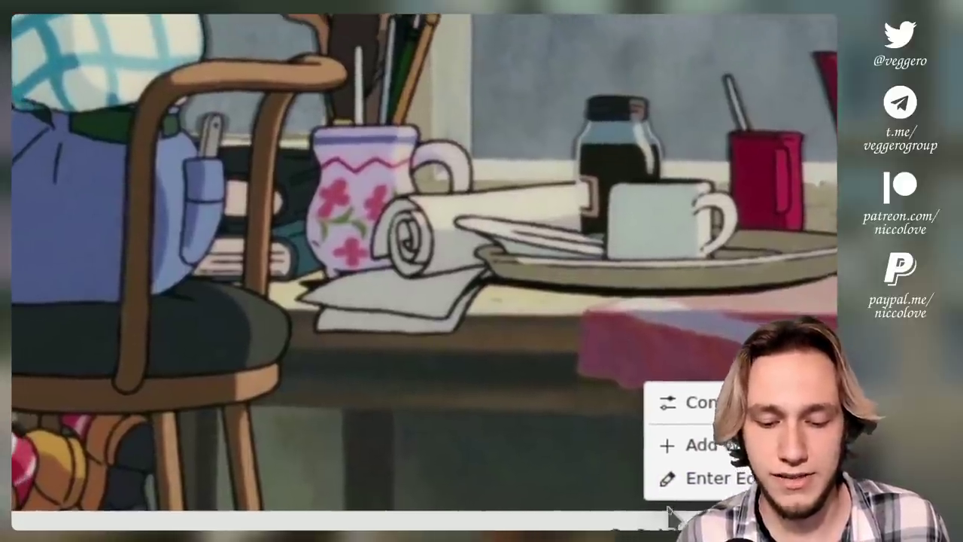
click(669, 515)
click(19, 516)
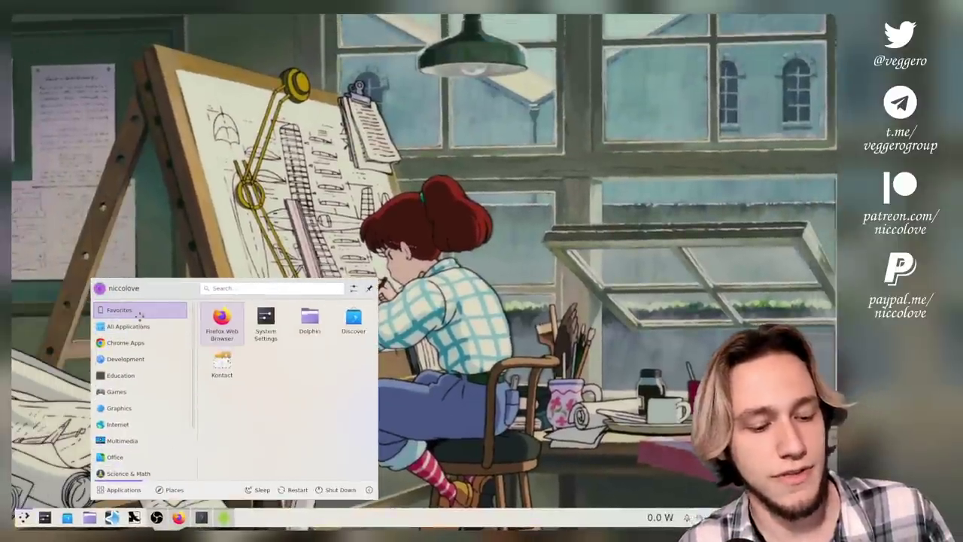